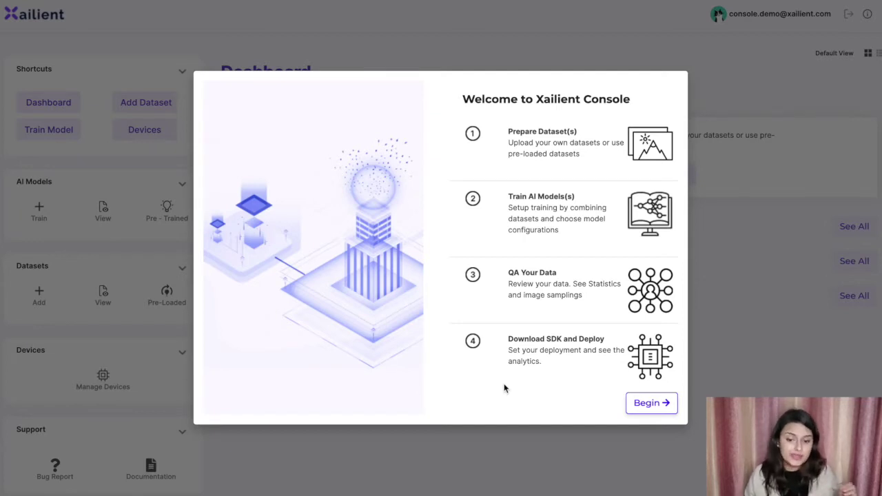
# Step: Dismiss the welcome guide and look over the dashboard's recent datasets, models and devices sections
pyautogui.click(656, 407)
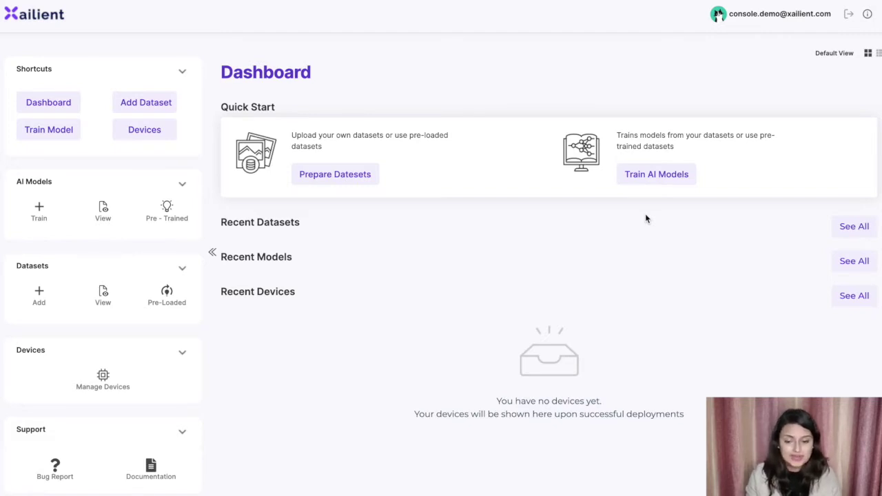
pyautogui.click(225, 221)
pyautogui.moveTo(225, 221); pyautogui.dragTo(301, 222)
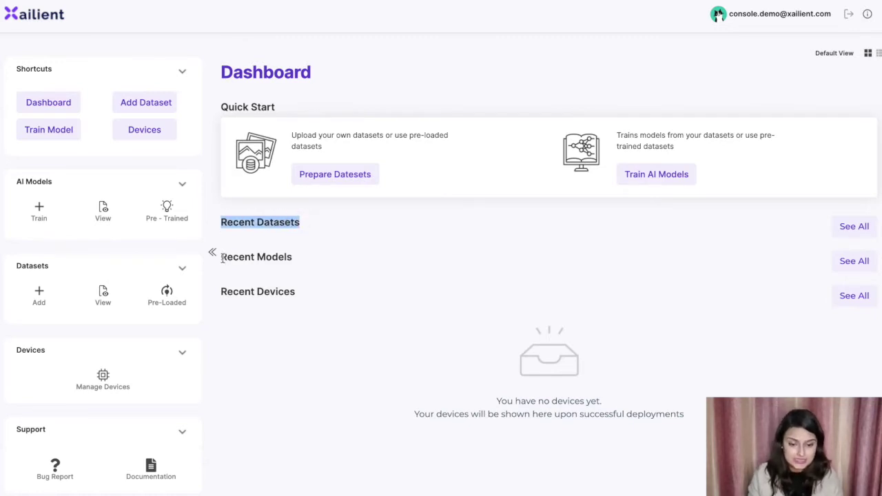
pyautogui.moveTo(221, 257); pyautogui.dragTo(293, 257)
pyautogui.moveTo(221, 292); pyautogui.dragTo(297, 293)
pyautogui.click(303, 326)
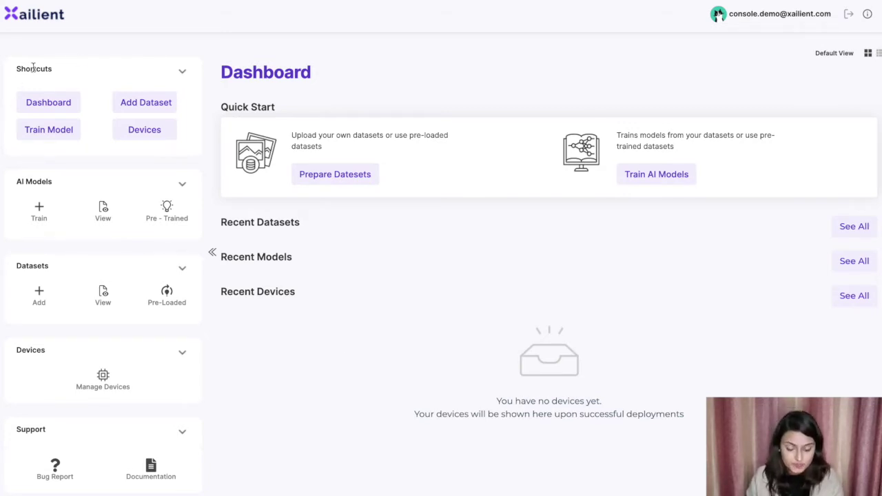
# Step: Collapse and re-expand the Shortcuts, AI Models and Datasets sections and the whole side navigation
pyautogui.click(183, 72)
pyautogui.click(182, 72)
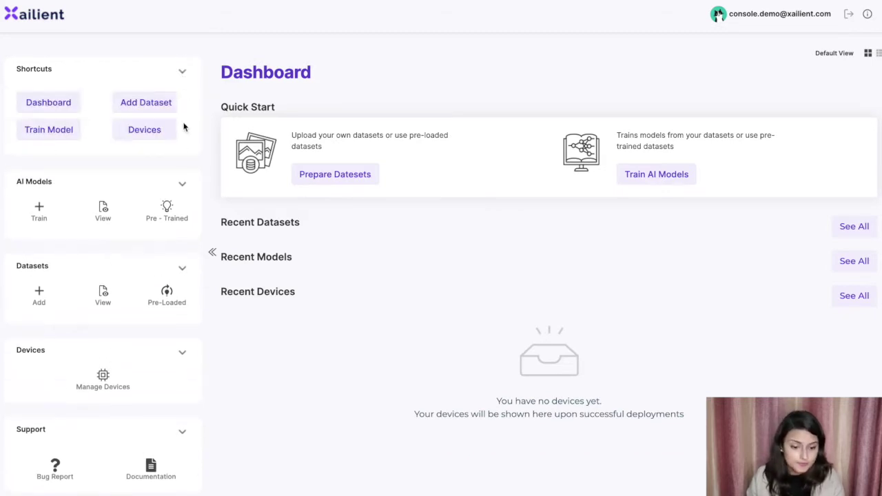
pyautogui.click(182, 186)
pyautogui.click(182, 186)
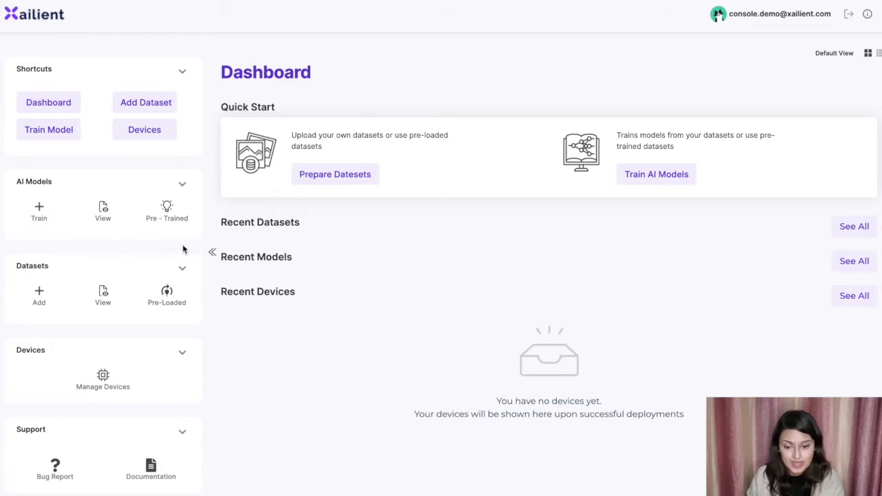
pyautogui.click(212, 252)
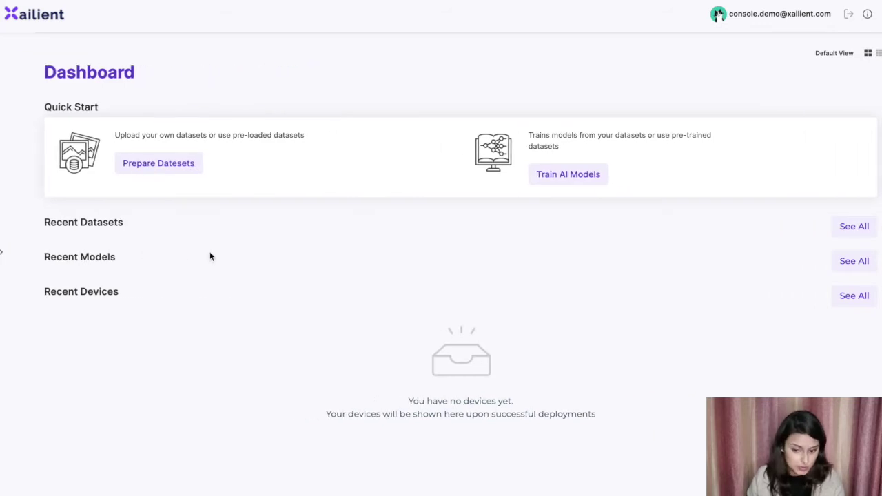
pyautogui.click(4, 253)
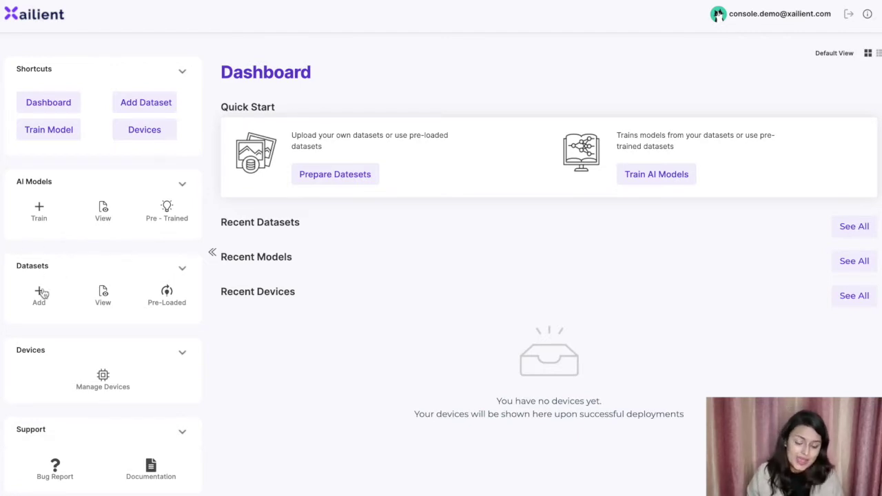
pyautogui.click(182, 271)
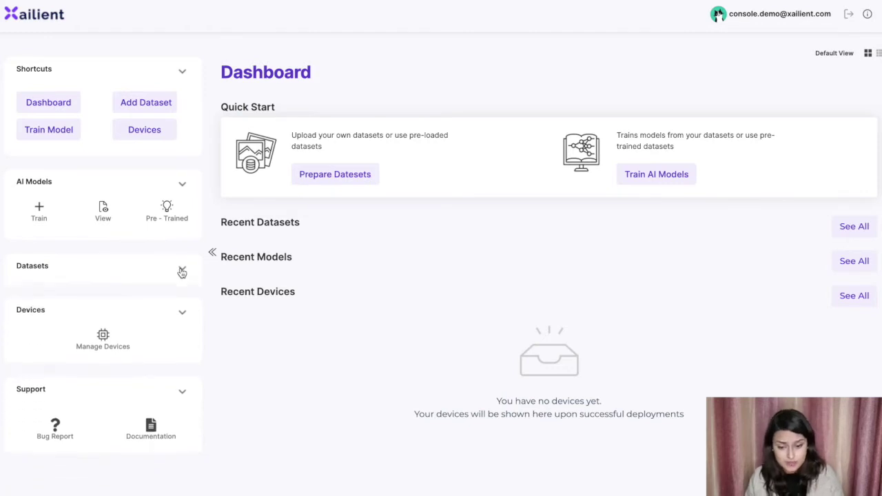
pyautogui.click(182, 271)
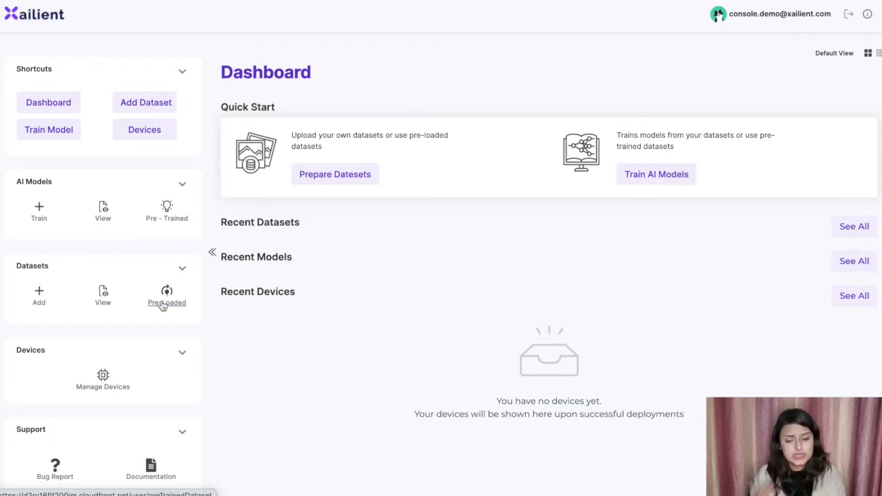
# Step: Start adding a new dataset and choose ADAS Dataset.zip from the ADAS folder as its image file
pyautogui.click(39, 296)
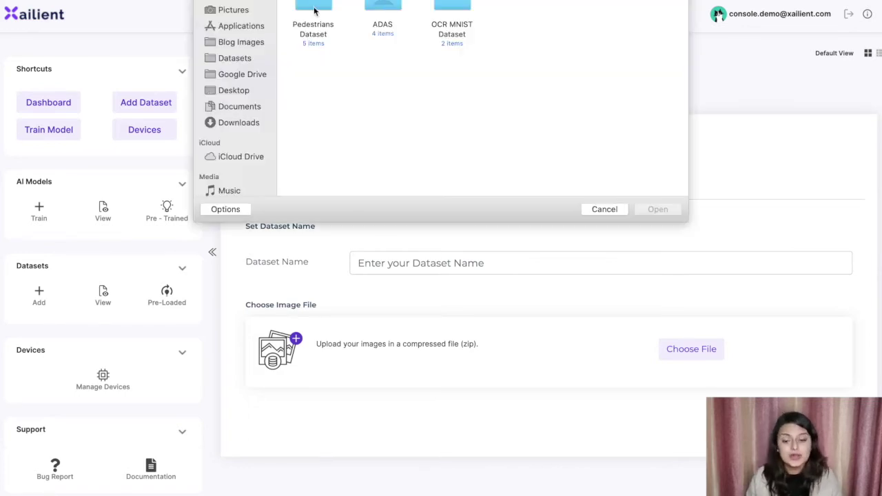
pyautogui.click(384, 10)
pyautogui.doubleClick(384, 10)
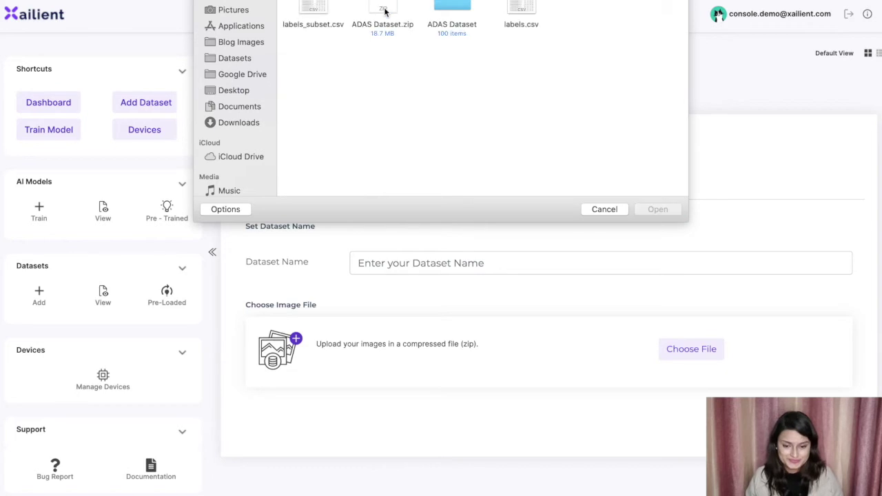
pyautogui.click(384, 10)
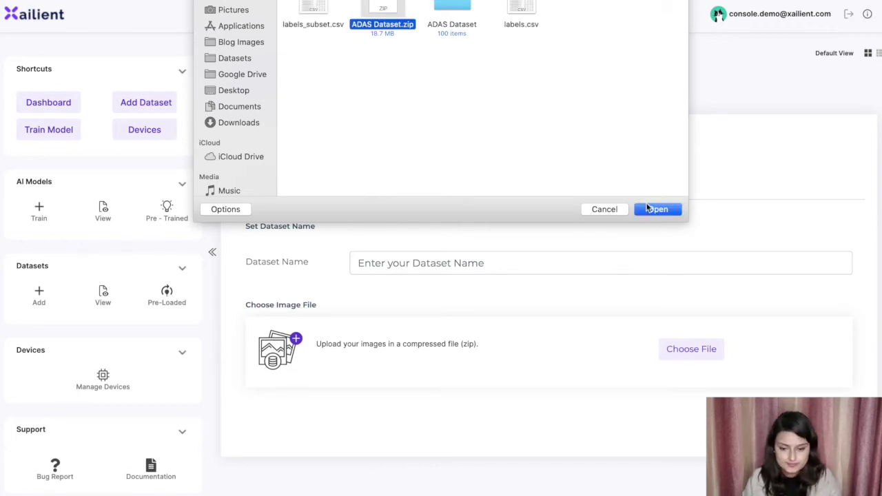
pyautogui.click(651, 210)
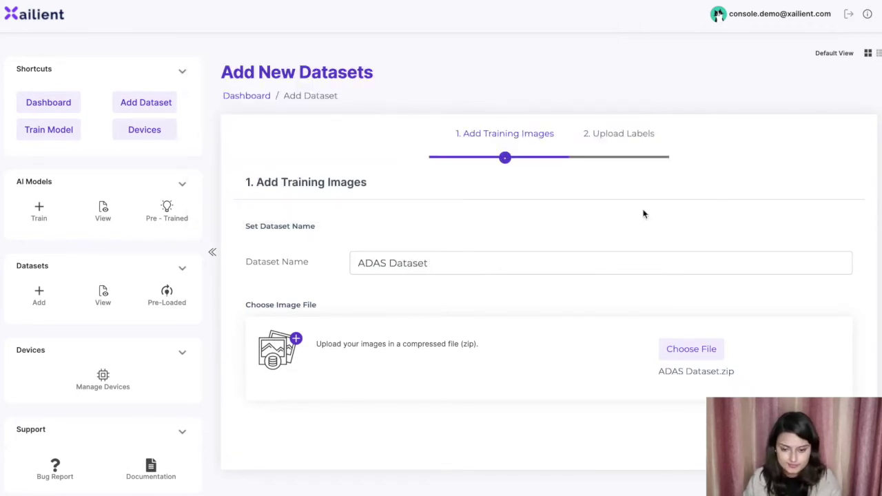
# Step: Rename the dataset as ADAS_Dataset and upload its training images
pyautogui.click(391, 263)
pyautogui.press('BackSpace')
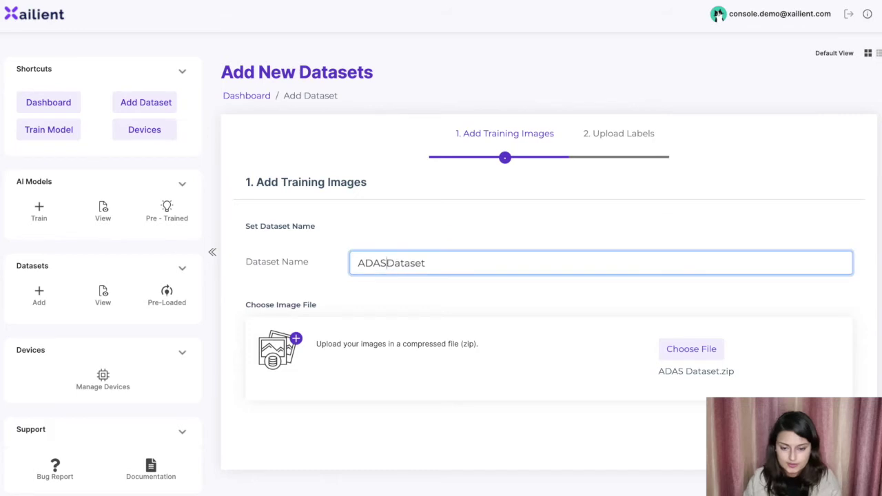
pyautogui.write('_')
pyautogui.click(495, 320)
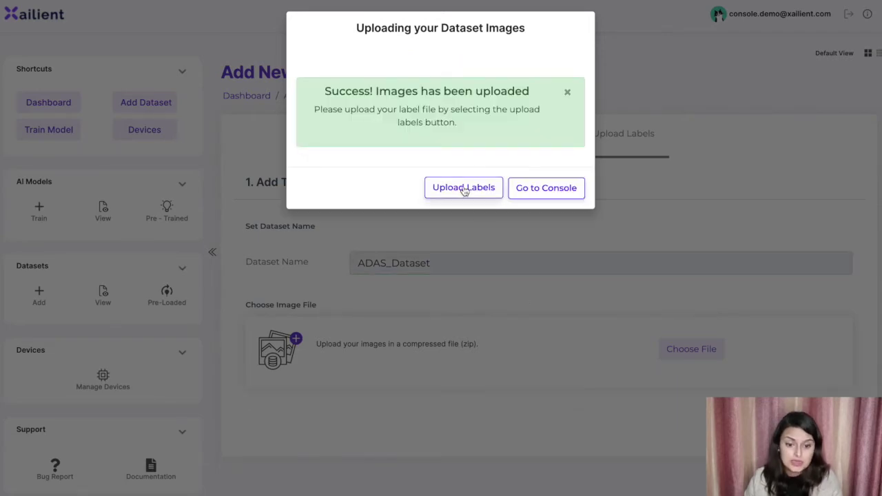
# Step: Continue to the label upload, check the required CSV columns and supply labels_subset.csv as the label file
pyautogui.click(464, 189)
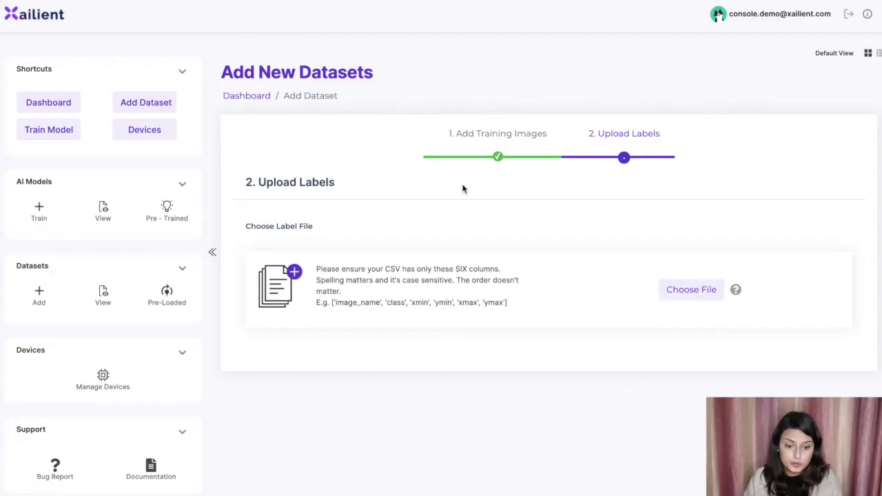
pyautogui.click(736, 290)
pyautogui.click(867, 15)
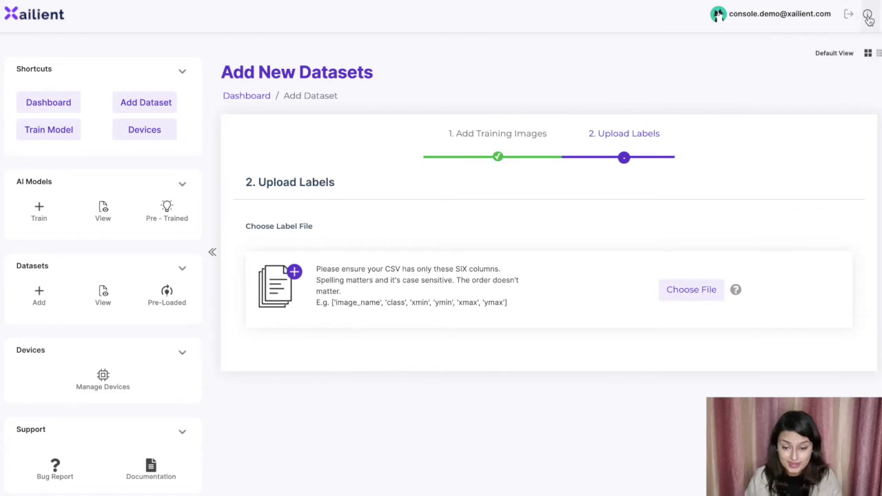
pyautogui.moveTo(335, 301); pyautogui.dragTo(507, 302)
pyautogui.click(532, 304)
pyautogui.click(699, 291)
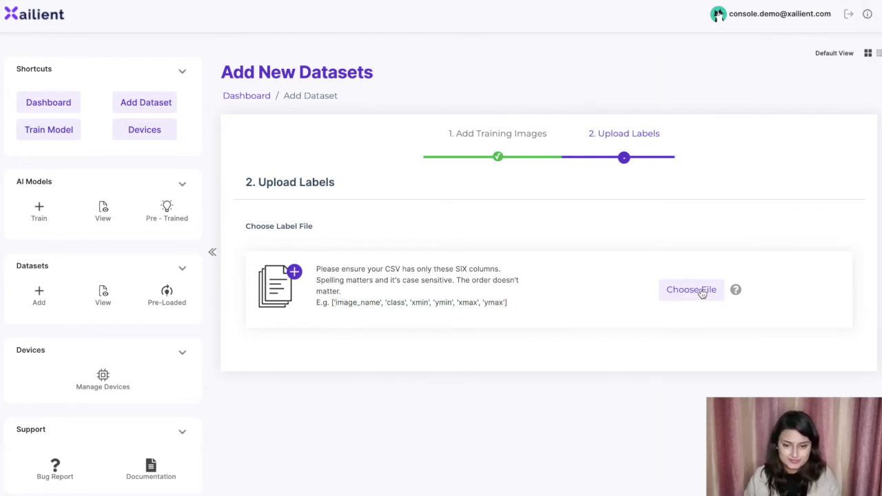
pyautogui.click(313, 18)
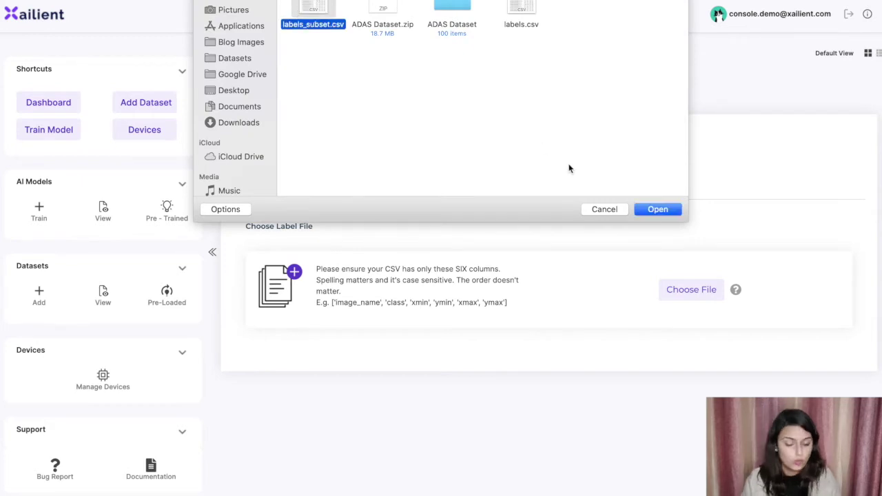
pyautogui.click(657, 209)
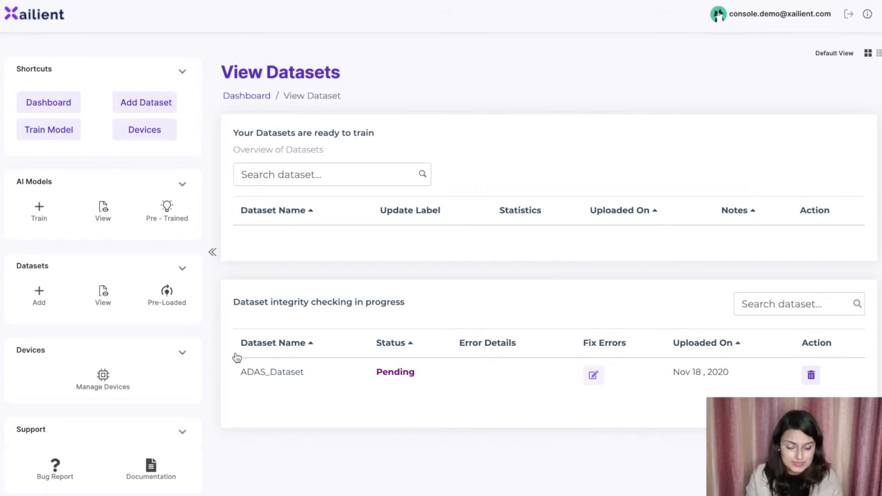
# Step: Reload the datasets overview and approve ADAS_Dataset in the integrity check despite its unlabelled images
pyautogui.click(104, 303)
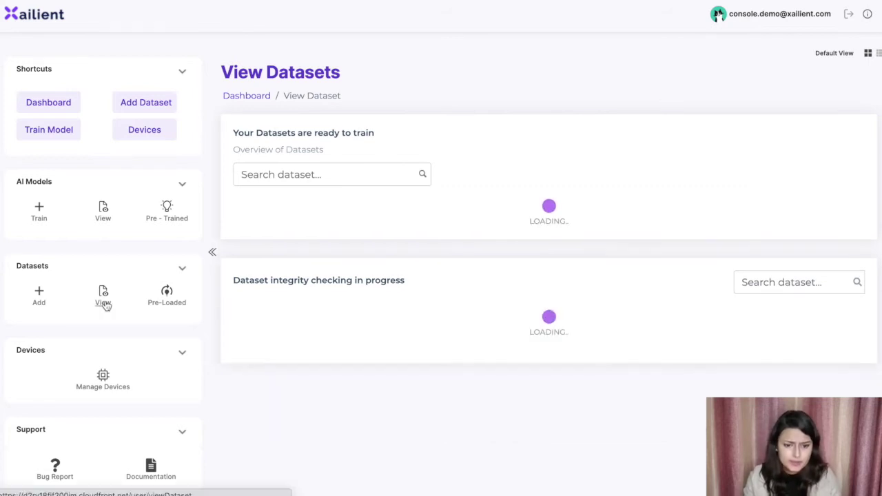
pyautogui.scroll(-2, 419, 366)
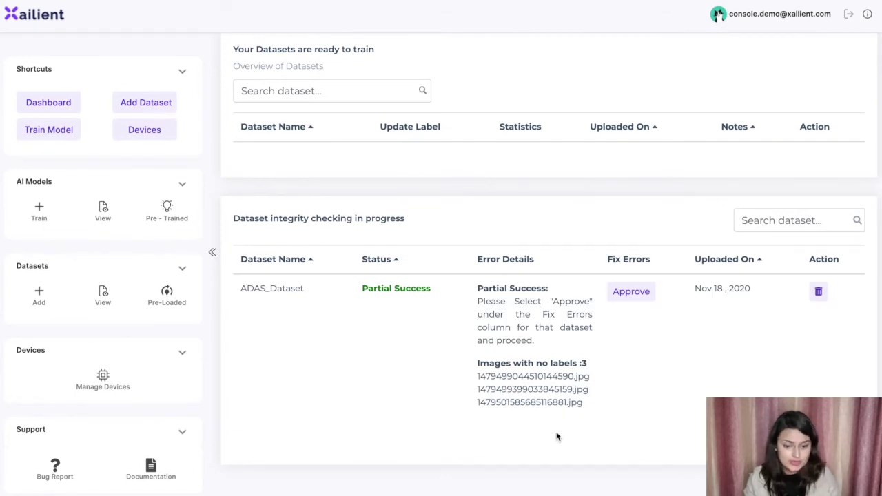
pyautogui.click(630, 292)
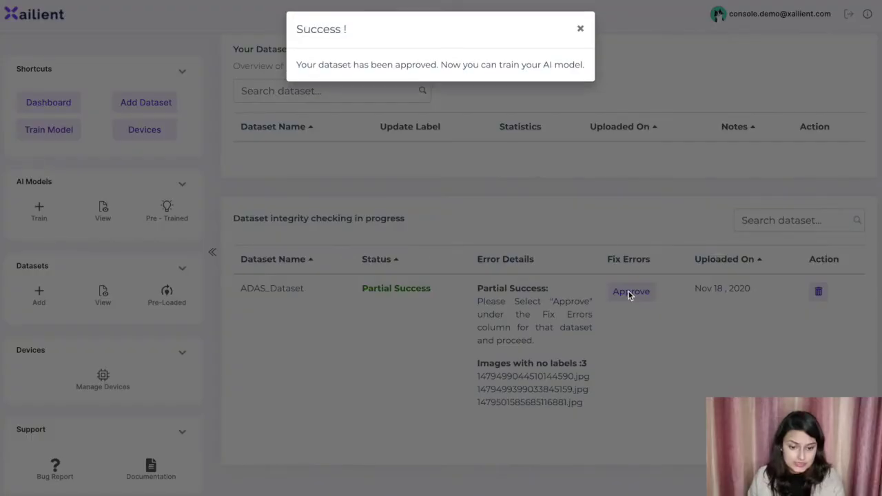
pyautogui.click(580, 29)
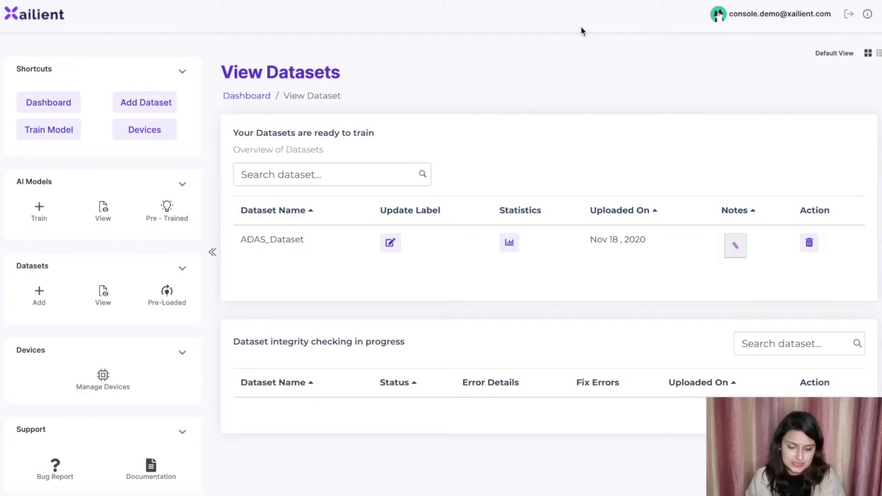
# Step: Examine the ADAS_Dataset statistics: class counts, area ratio, brightness, contrast, bluriness, entropy and bounding box size distribution
pyautogui.click(510, 243)
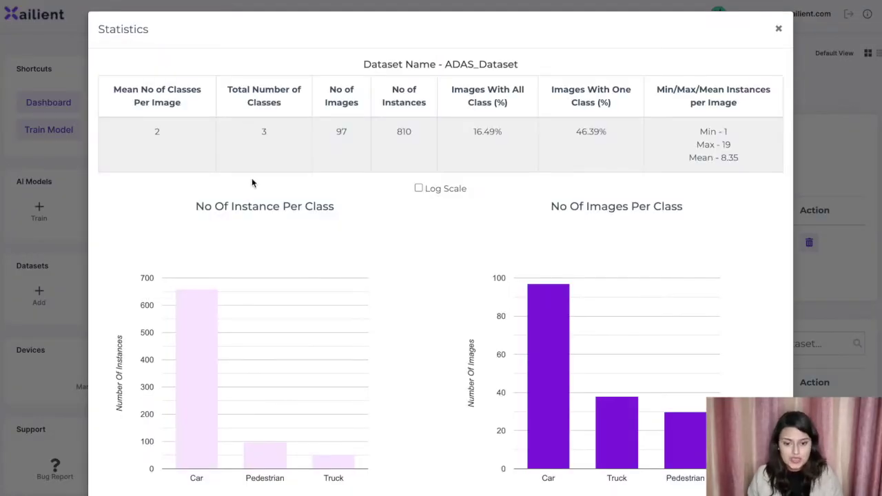
pyautogui.scroll(-3, 701, 288)
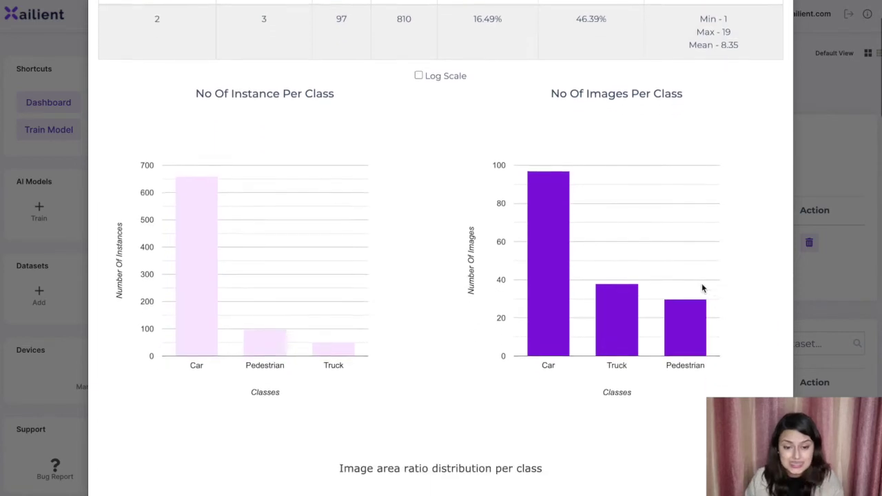
pyautogui.scroll(1, 558, 192)
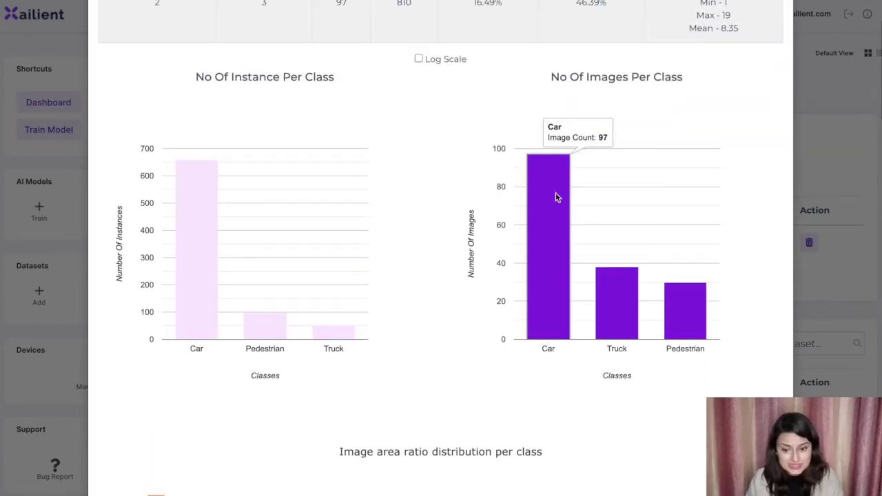
pyautogui.moveTo(695, 312)
pyautogui.moveTo(198, 221)
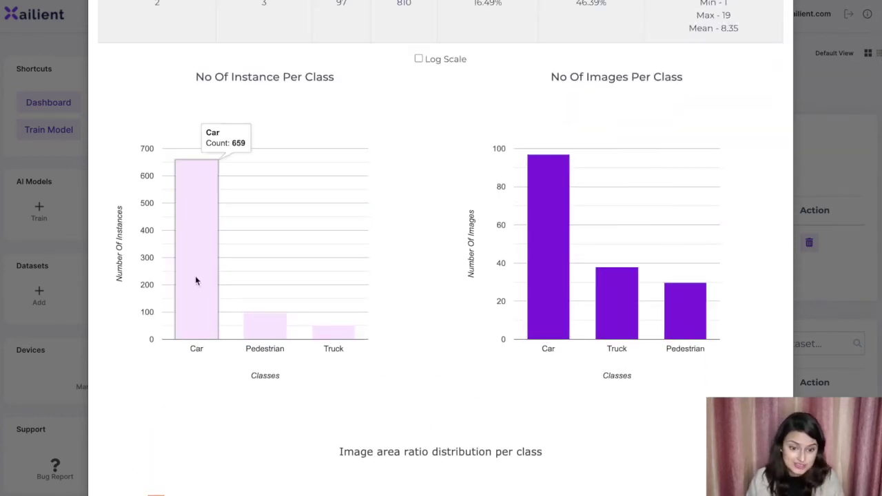
pyautogui.scroll(-4, 486, 396)
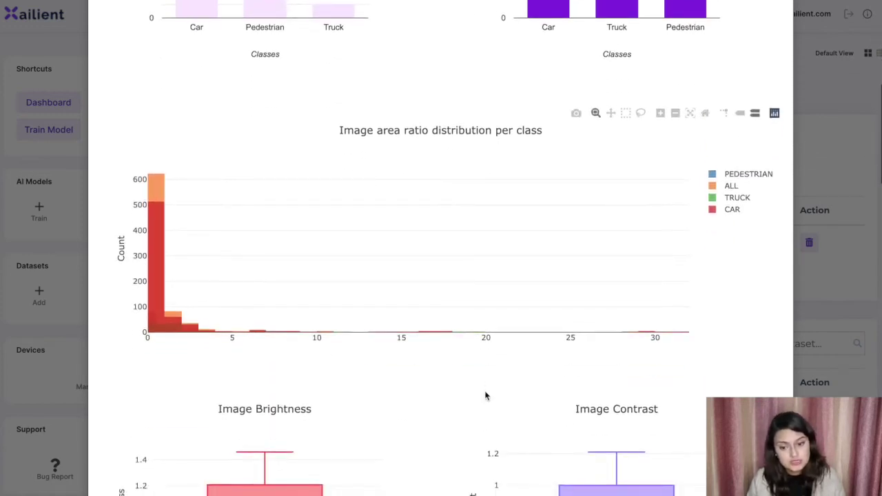
pyautogui.scroll(-4, 485, 396)
pyautogui.moveTo(255, 149)
pyautogui.moveTo(625, 135)
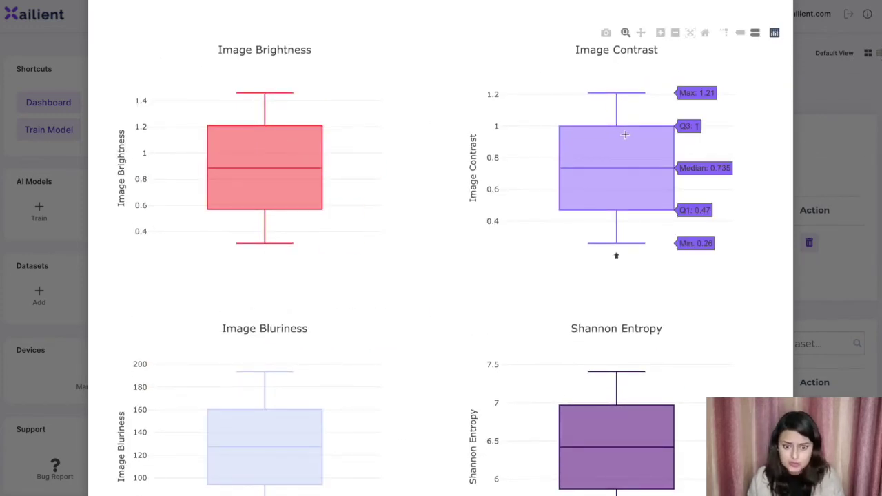
pyautogui.scroll(-5, 592, 422)
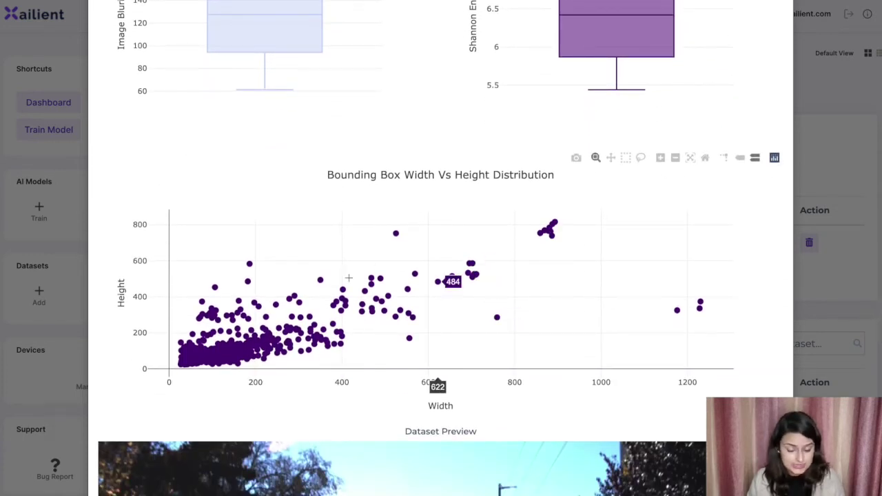
pyautogui.scroll(-5, 279, 329)
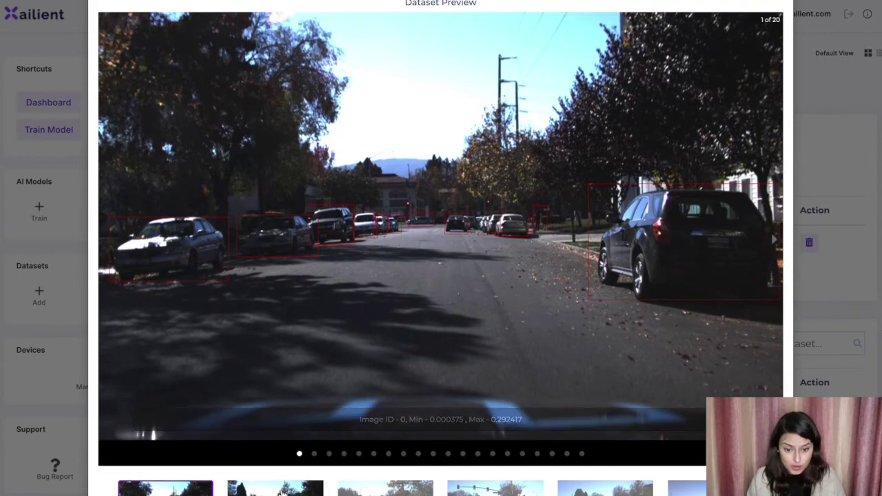
# Step: Browse several labelled sample images in the dataset preview and return to the first one
pyautogui.click(280, 489)
pyautogui.scroll(-2, 280, 486)
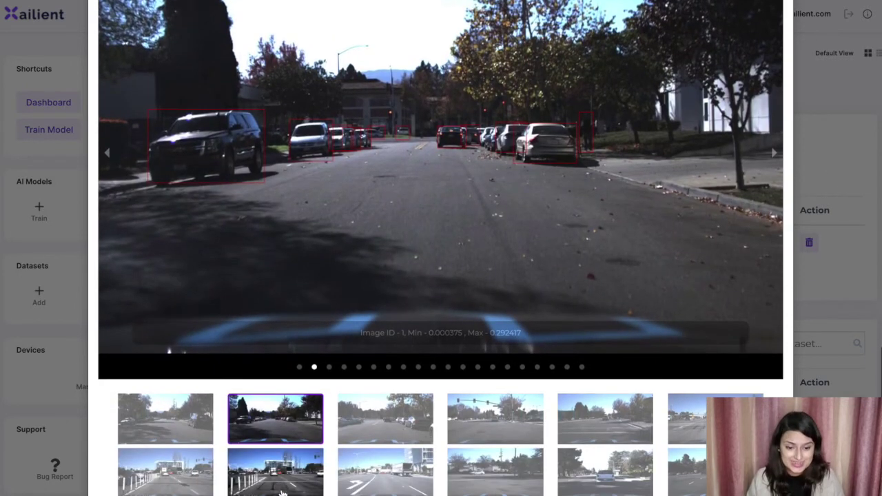
pyautogui.click(371, 425)
pyautogui.scroll(1, 480, 386)
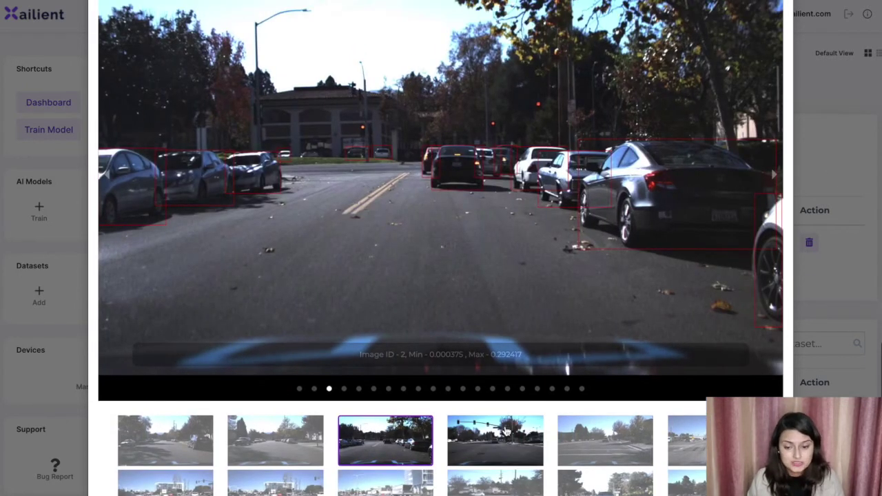
pyautogui.click(495, 440)
pyautogui.click(165, 439)
pyautogui.scroll(2, 543, 252)
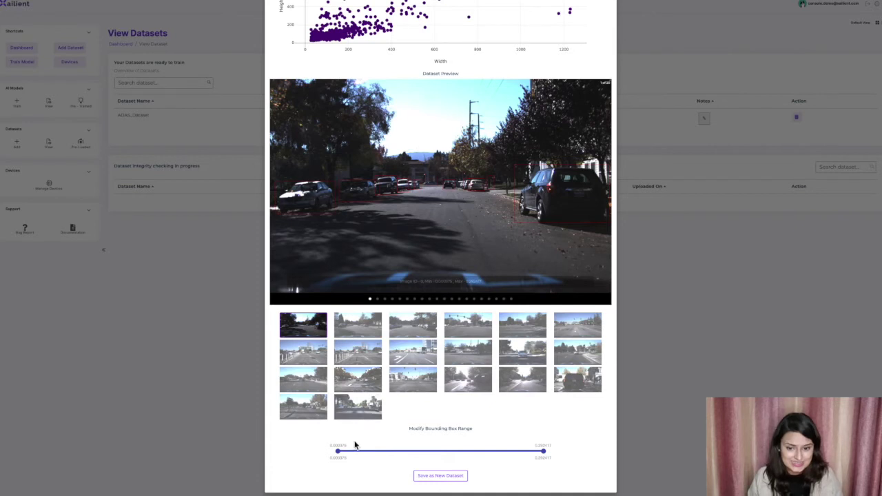
# Step: Try a higher lower limit and a reduced upper limit for the bounding box range, checking the boxes on the first preview image
pyautogui.moveTo(339, 451); pyautogui.dragTo(370, 455)
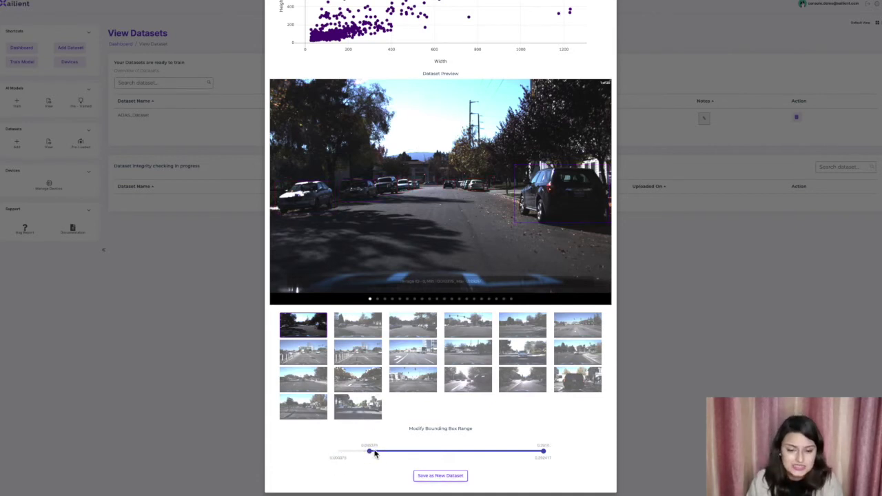
pyautogui.moveTo(368, 454); pyautogui.dragTo(353, 456)
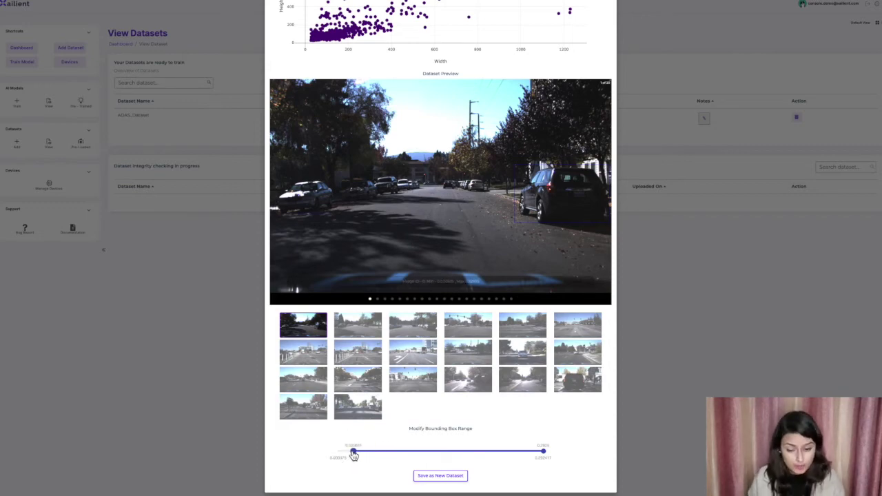
pyautogui.moveTo(545, 202)
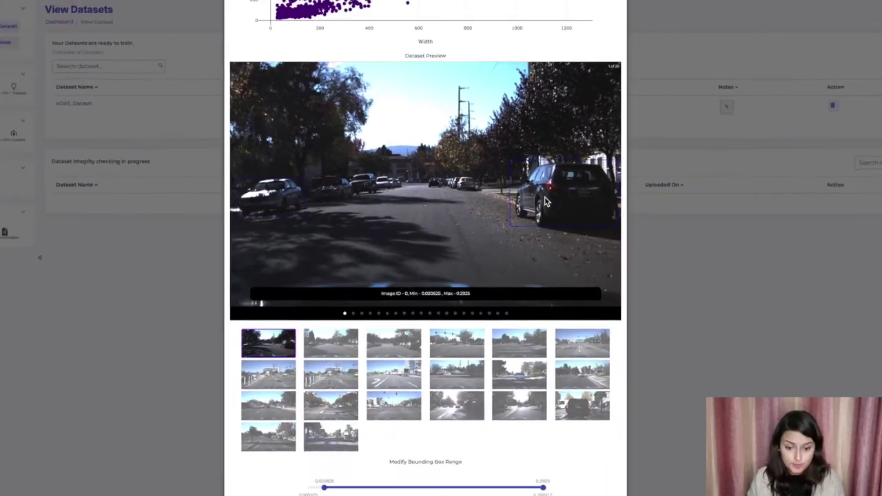
pyautogui.click(305, 491)
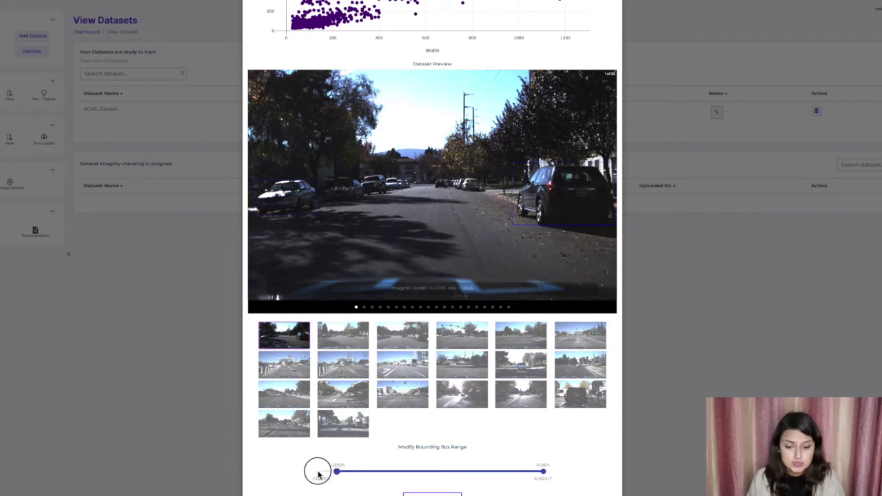
pyautogui.moveTo(318, 474); pyautogui.dragTo(316, 474)
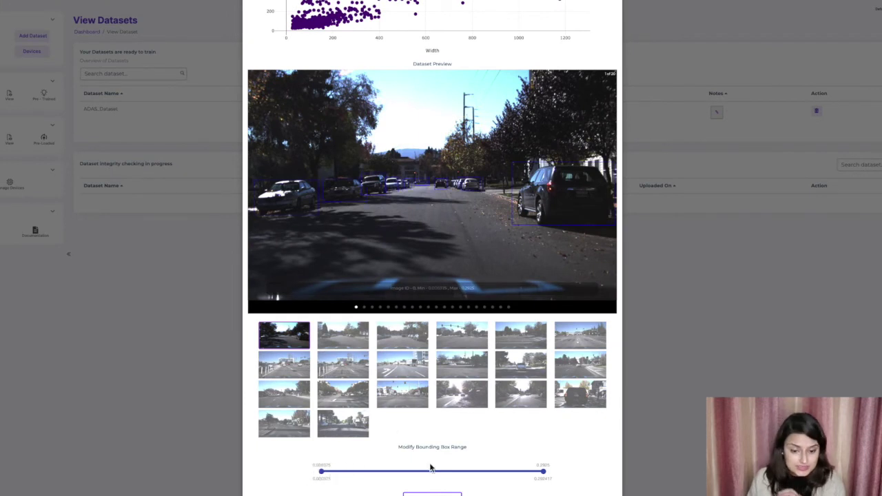
pyautogui.click(459, 472)
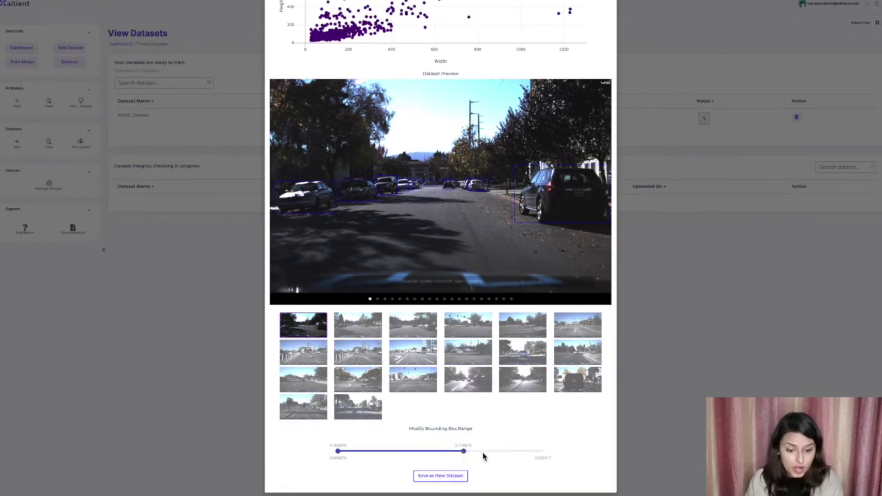
pyautogui.moveTo(468, 455); pyautogui.dragTo(430, 454)
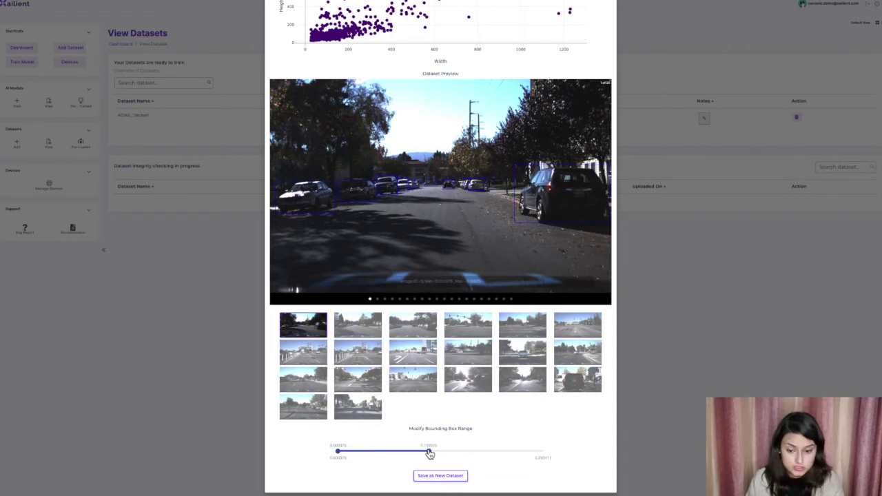
# Step: Save the dataset restricted to larger bounding boxes as a new dataset named Car-closeup
pyautogui.click(435, 475)
pyautogui.click(433, 32)
pyautogui.write('Car-closeup')
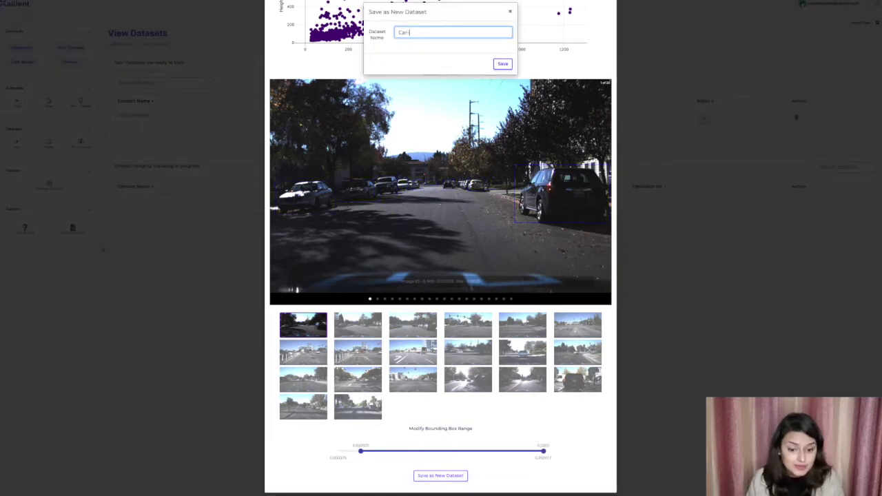
pyautogui.click(499, 66)
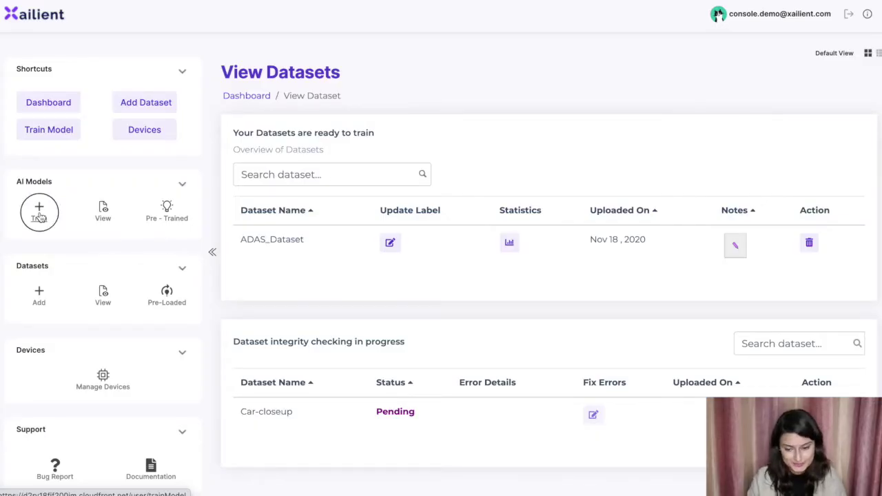
# Step: Start training a new AI model and choose the custom ADAS_Dataset as its training data
pyautogui.click(39, 212)
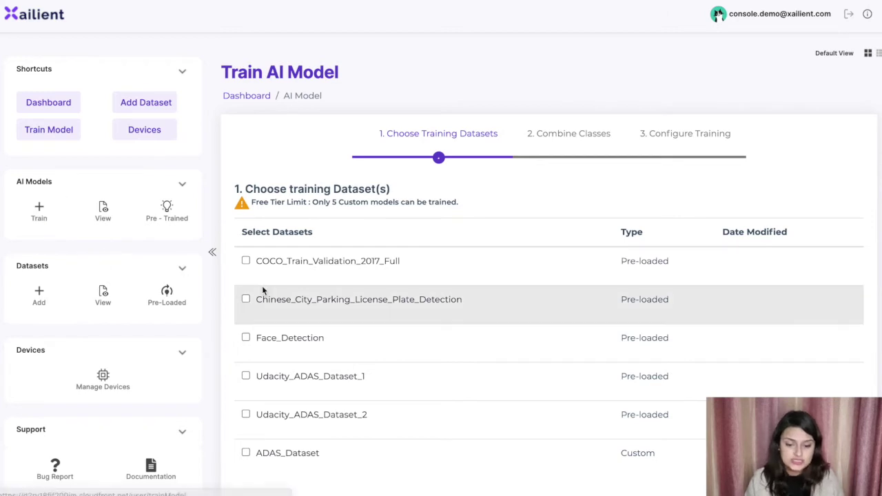
pyautogui.scroll(-1, 245, 344)
pyautogui.click(246, 411)
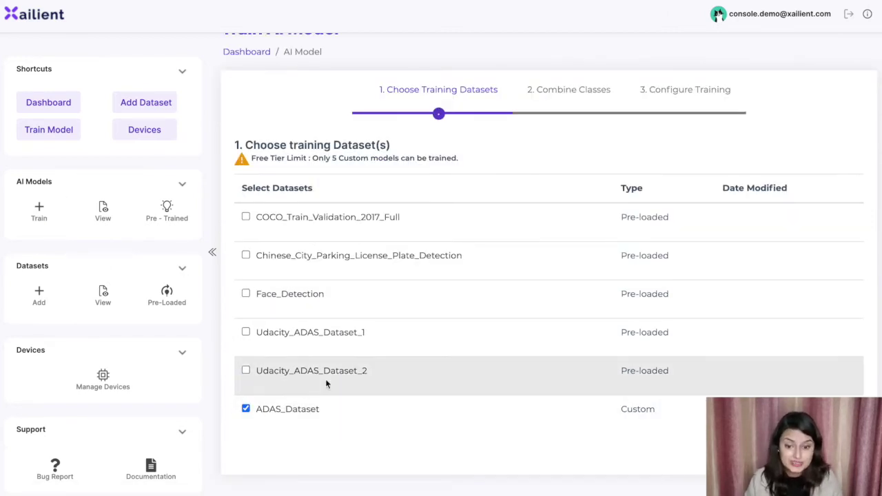
# Step: Try adding the pre-loaded Udacity_ADAS_Dataset_1 and Udacity_ADAS_Dataset_2 to the training selection, and deselect both again
pyautogui.scroll(-1, 327, 384)
pyautogui.click(245, 361)
pyautogui.click(246, 322)
pyautogui.click(248, 325)
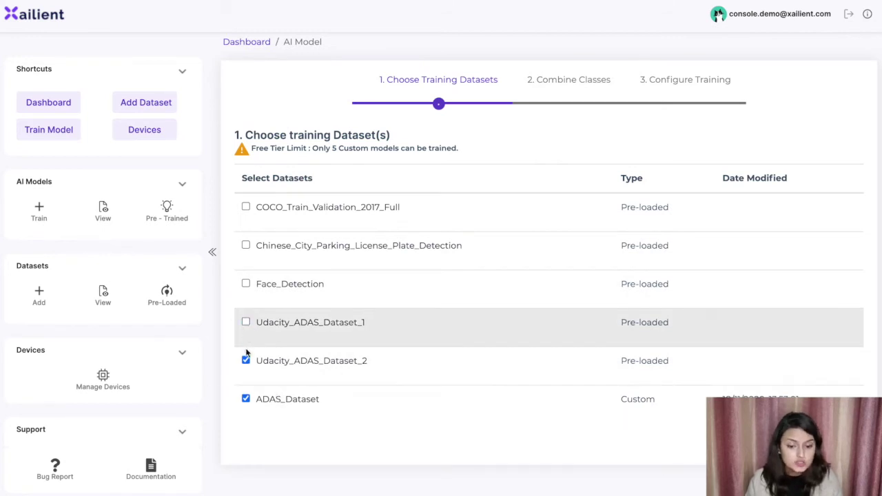
pyautogui.click(246, 360)
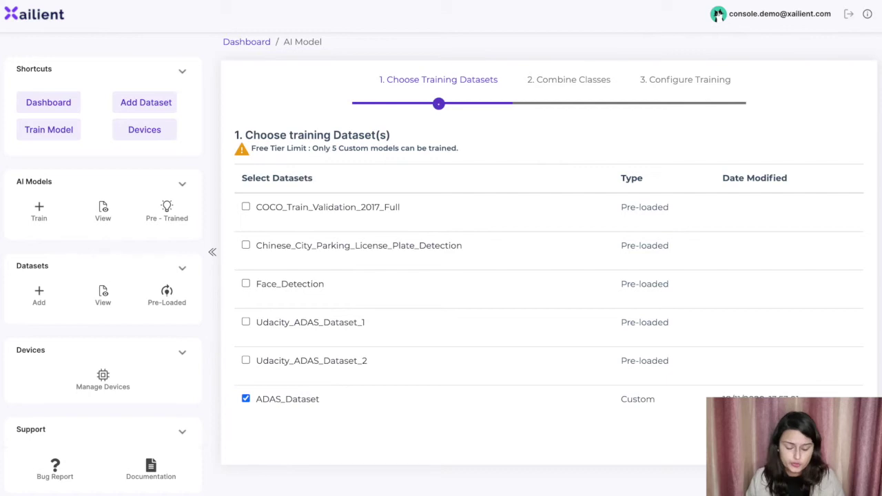
# Step: Continue with ADAS_Dataset, select only the car class for training and proceed to the training configuration
pyautogui.click(839, 438)
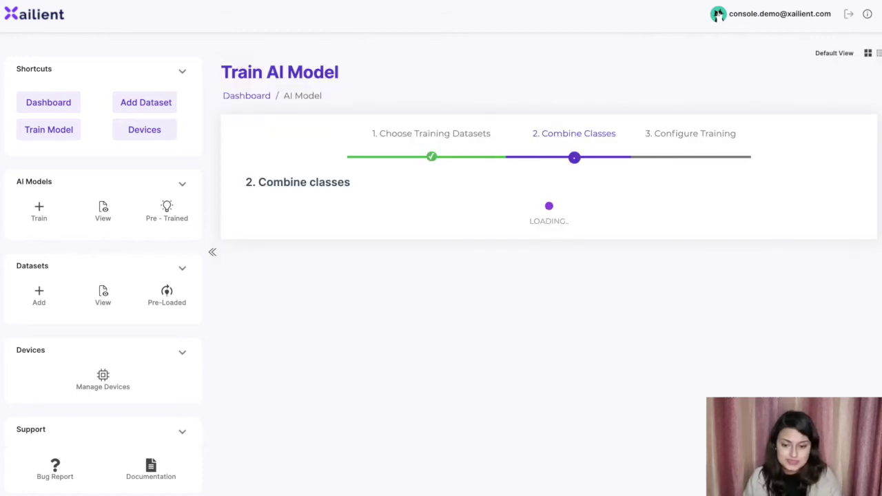
pyautogui.click(280, 253)
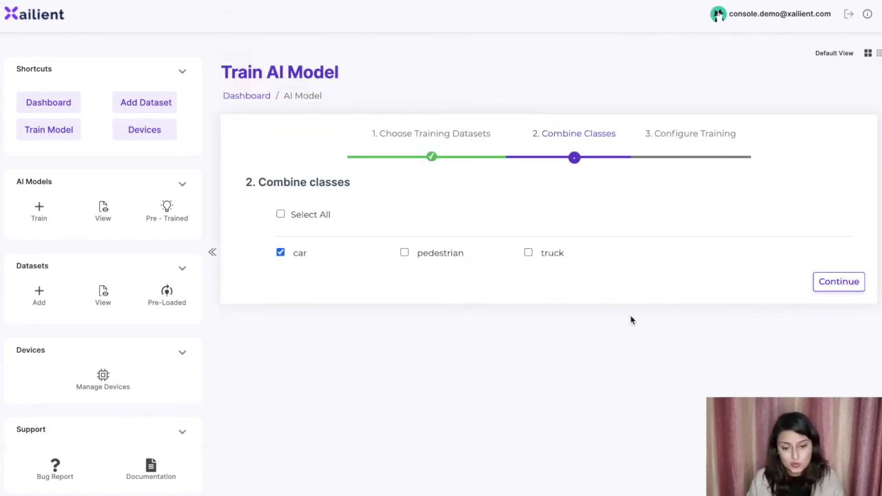
pyautogui.click(841, 284)
# Step: Name the model Model_11-19-2020_car_detector and use Selective Attention Network as the cortical function
pyautogui.scroll(-3, 358, 246)
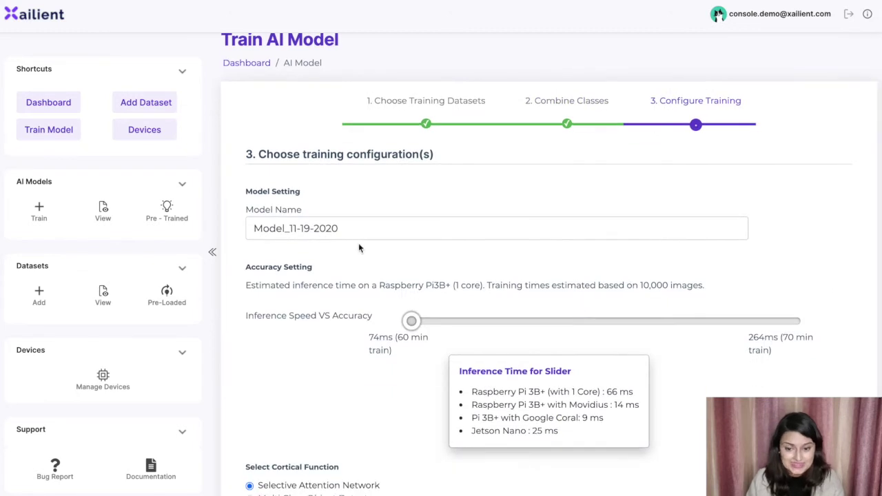
pyautogui.click(352, 179)
pyautogui.write('_car_detector')
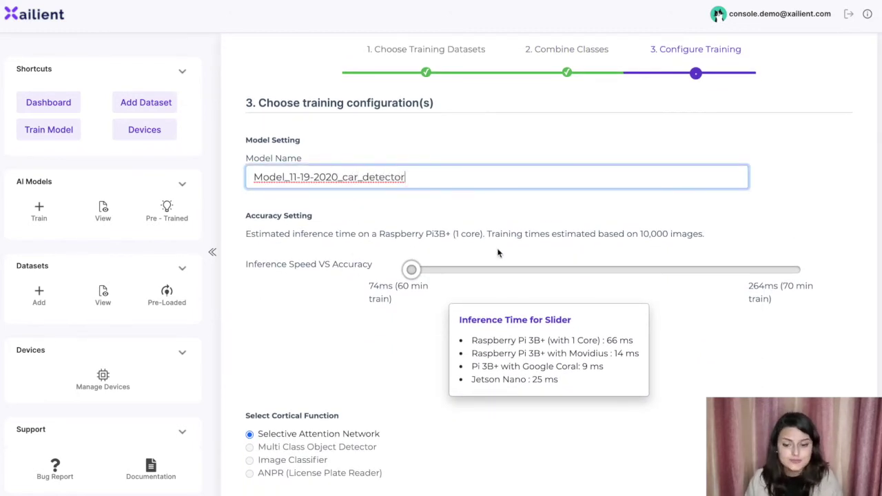
pyautogui.scroll(-1, 499, 253)
pyautogui.click(335, 392)
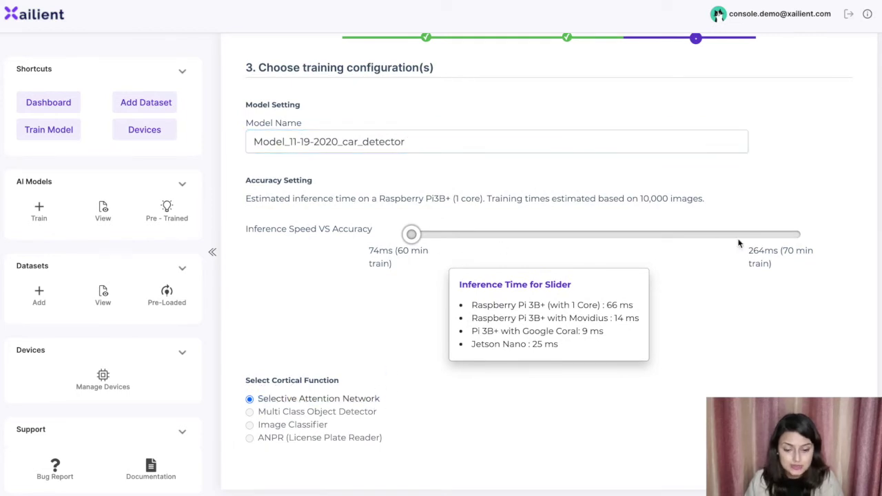
# Step: Try both ends of the inference speed versus accuracy setting, leave it at the fastest 74ms end and start the training
pyautogui.click(791, 237)
pyautogui.click(417, 237)
pyautogui.click(788, 236)
pyautogui.click(411, 235)
pyautogui.scroll(-1, 414, 234)
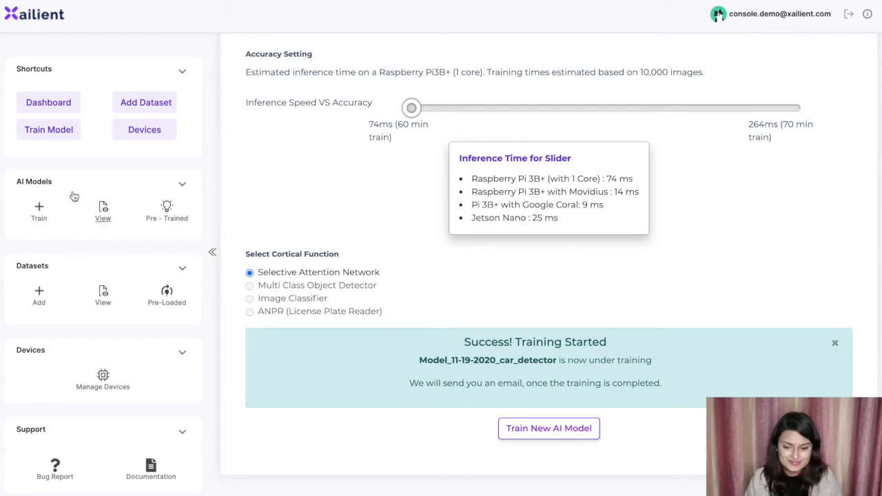
# Step: Check the car detector's training status among the custom AI models, visit the dashboard and return to the models list
pyautogui.click(104, 218)
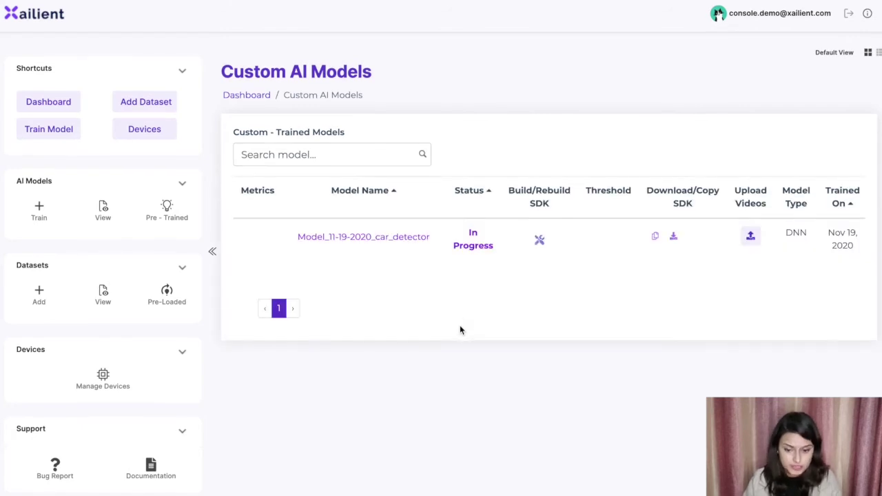
pyautogui.moveTo(465, 233); pyautogui.dragTo(492, 249)
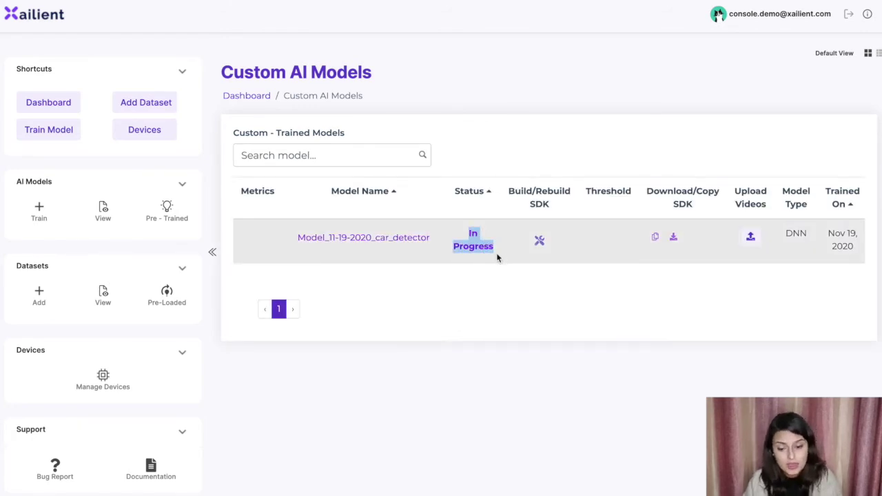
pyautogui.click(502, 281)
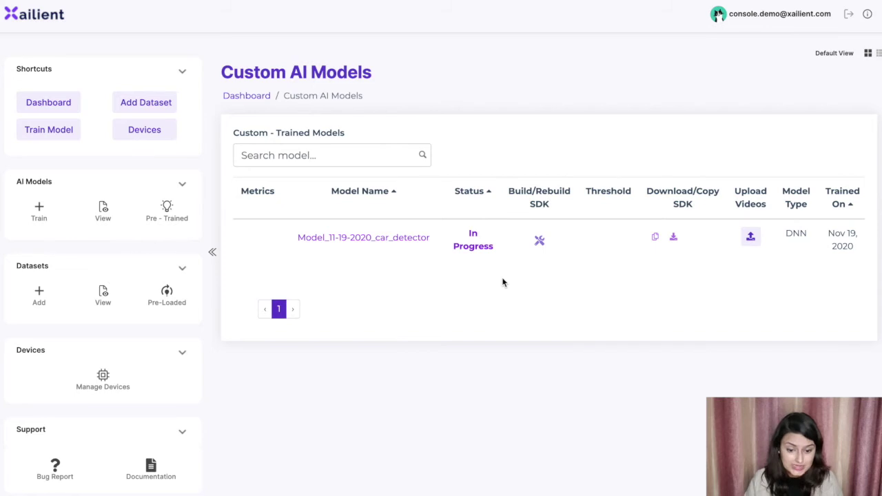
pyautogui.click(246, 95)
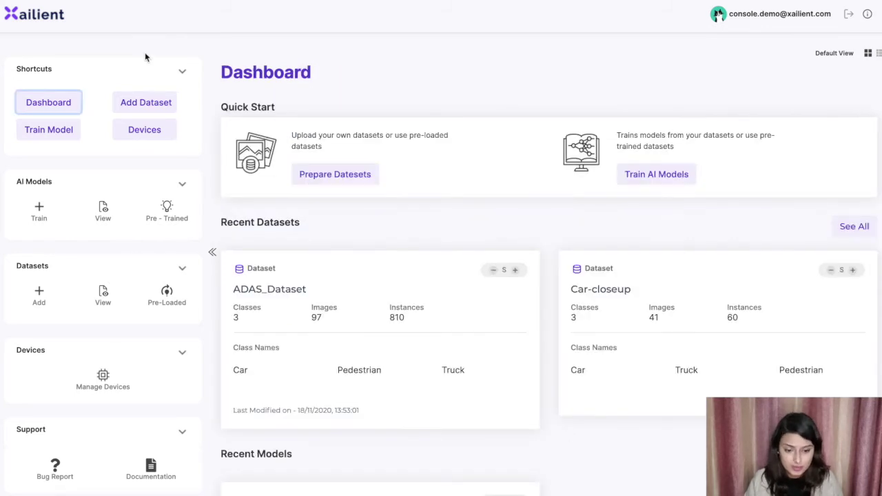
pyautogui.click(104, 215)
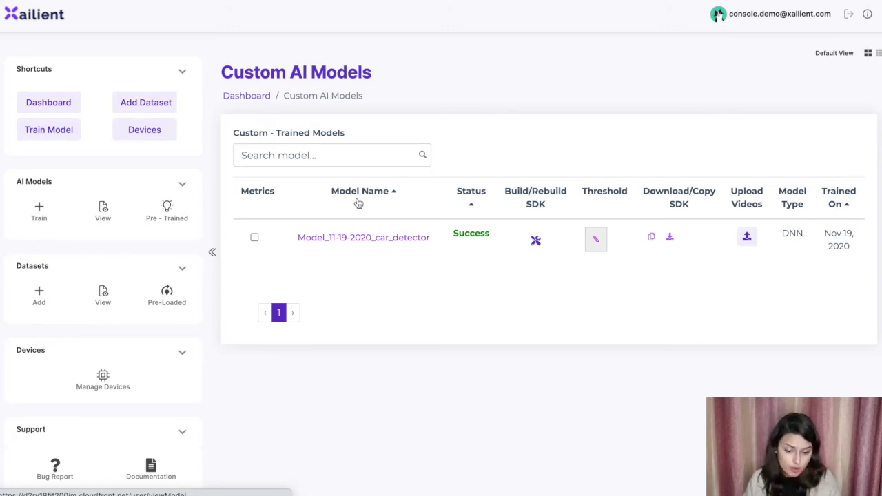
# Step: Open the car detector's held-out image results and inspect the traffic-light intersection image enlarged, comparing predictions with ground truth
pyautogui.click(414, 238)
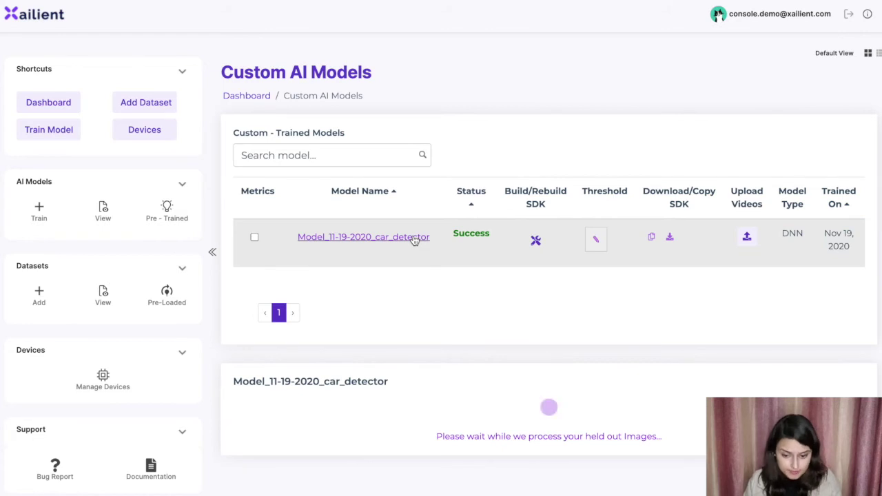
pyautogui.scroll(-2, 435, 300)
pyautogui.scroll(-2, 435, 300)
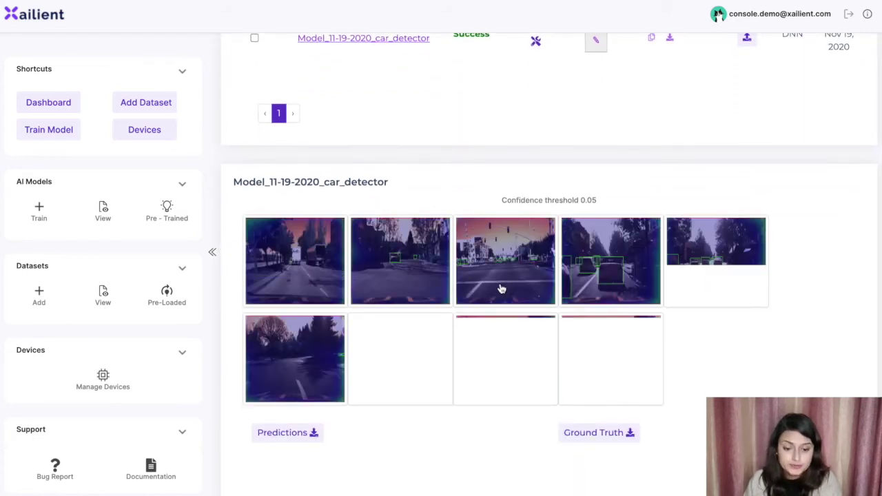
pyautogui.click(511, 274)
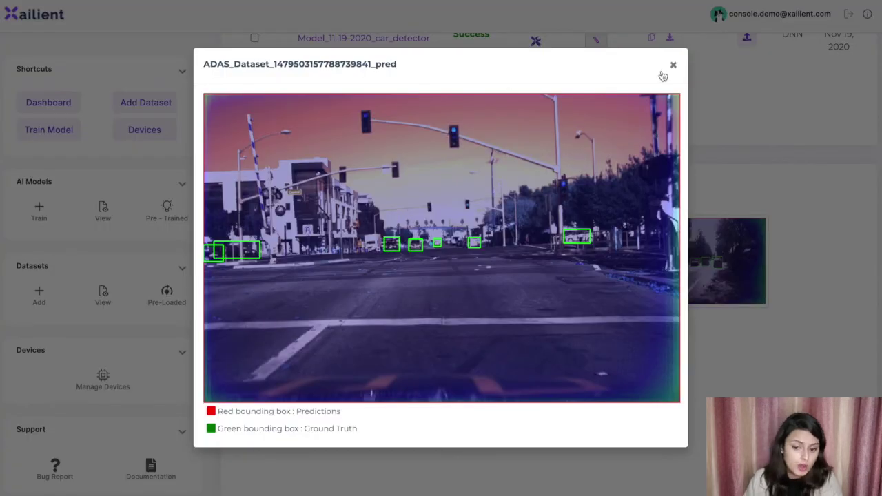
pyautogui.click(674, 65)
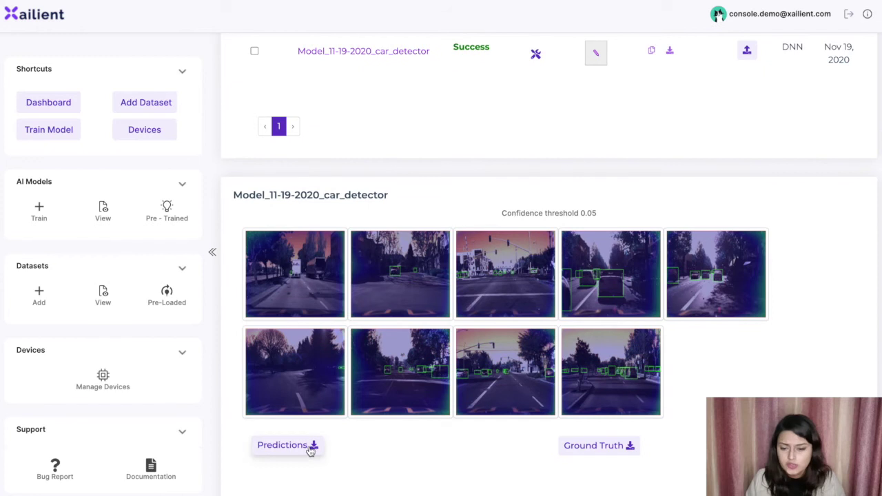
# Step: Download the car detector's predictions and its ground truth data
pyautogui.click(292, 446)
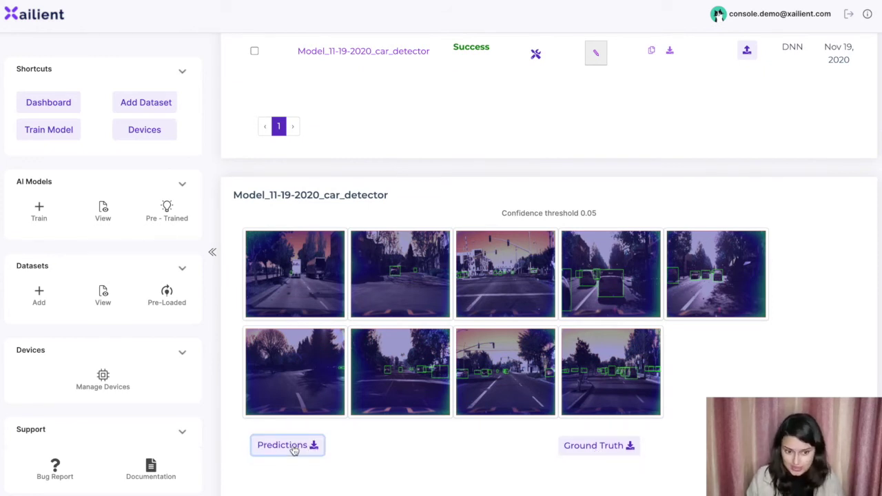
pyautogui.scroll(-1, 405, 434)
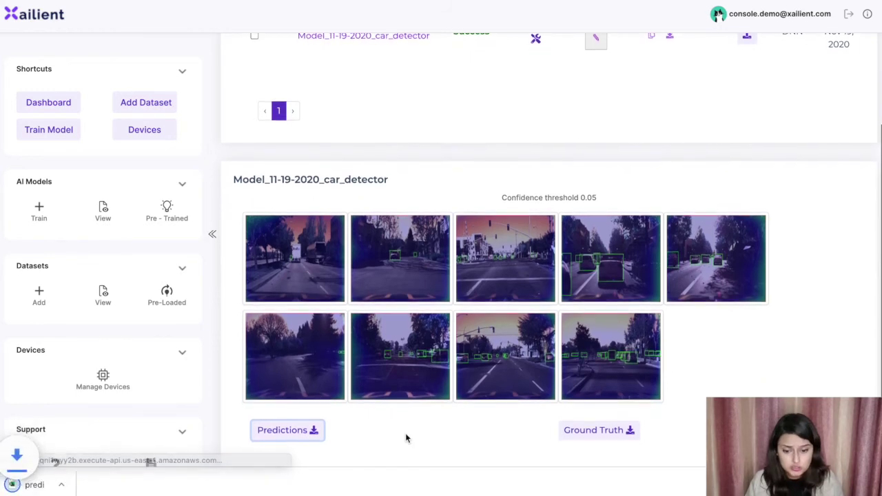
pyautogui.click(590, 430)
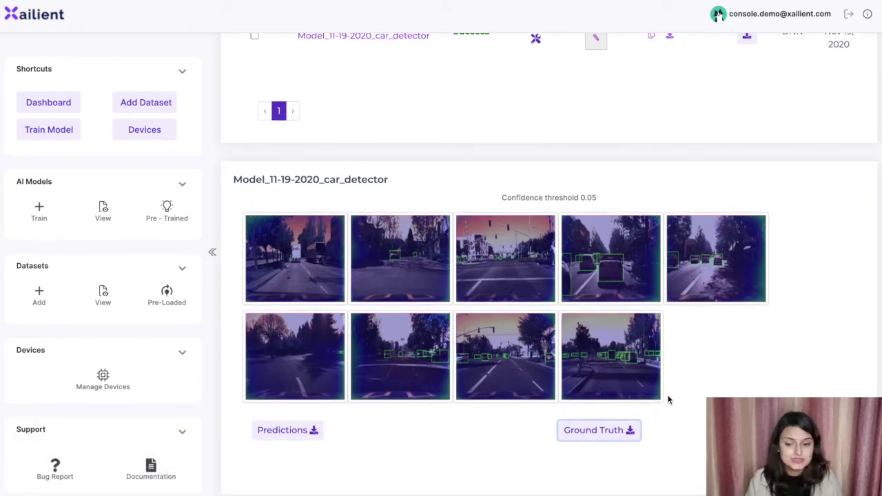
# Step: Open the evaluation results of Model_11-19-2020_car_detector, review its precision, F1 and AP metrics and close them
pyautogui.scroll(1, 613, 372)
pyautogui.scroll(2, 613, 372)
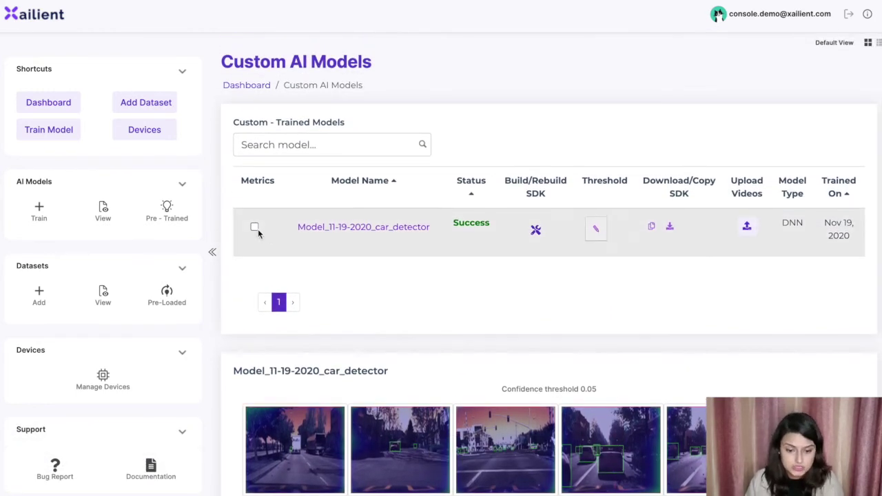
pyautogui.click(254, 228)
pyautogui.click(548, 293)
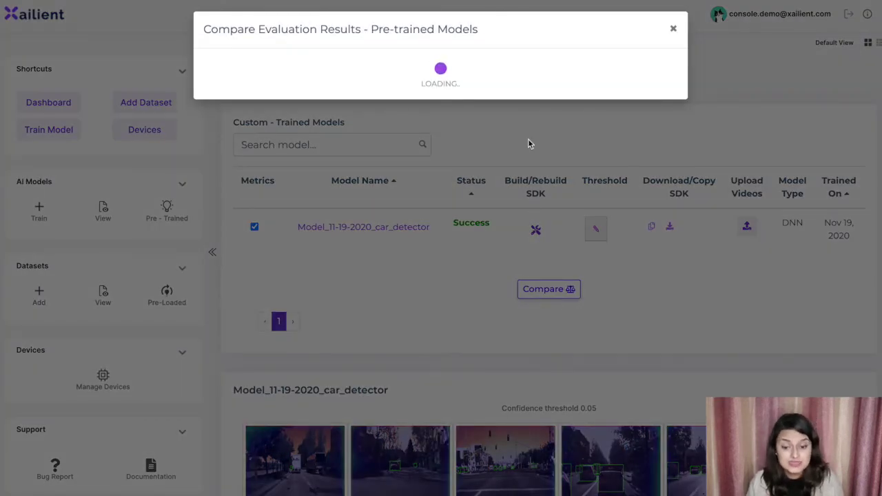
pyautogui.scroll(-1, 528, 232)
pyautogui.scroll(-5, 529, 236)
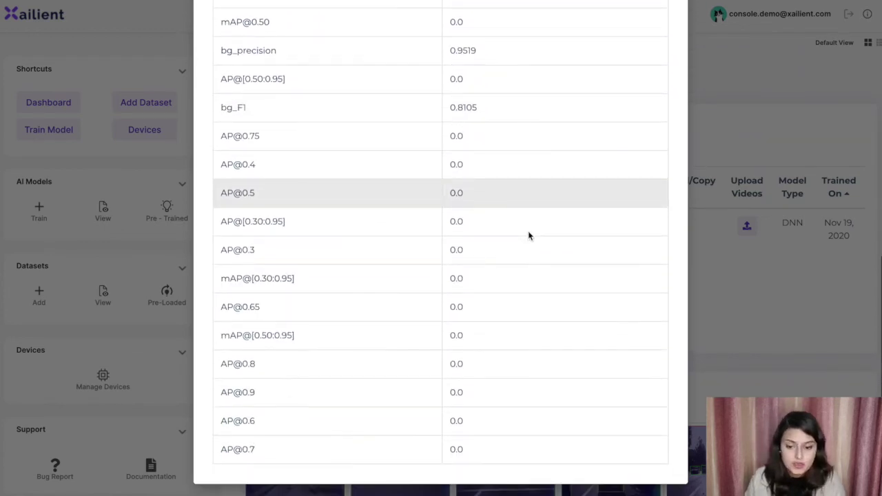
pyautogui.scroll(2, 527, 235)
pyautogui.click(746, 226)
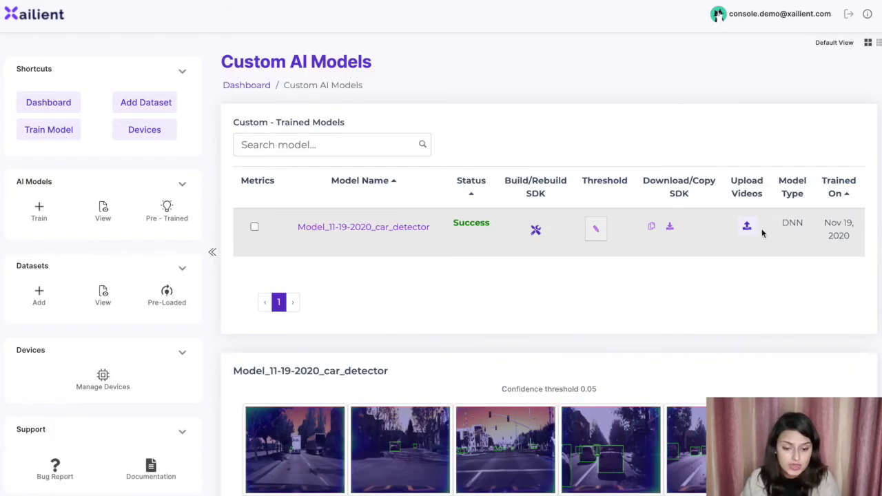
# Step: Open video inference for Model_11-19-2020_car_detector and process the uploaded cars video with heatmap and bounding box
pyautogui.click(747, 226)
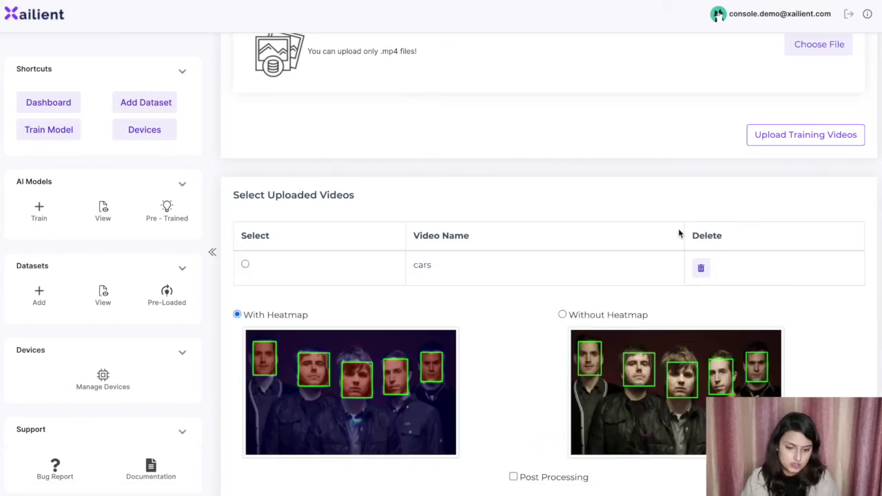
pyautogui.scroll(4, 531, 237)
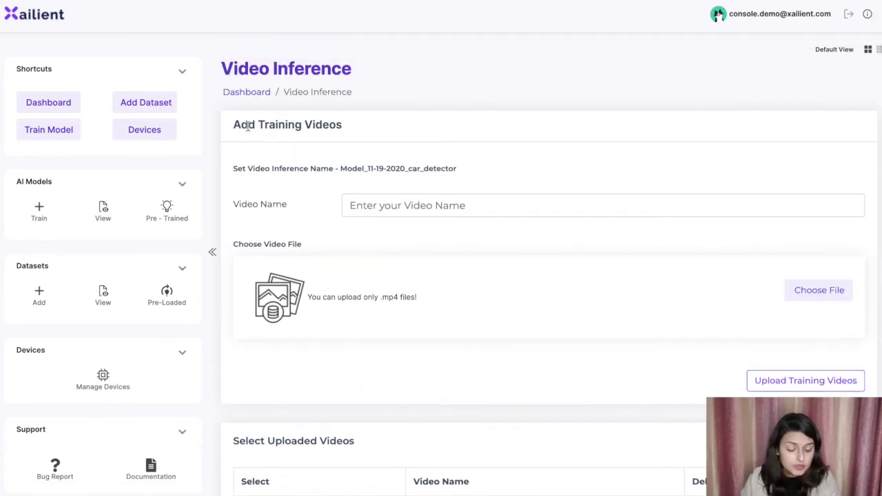
pyautogui.scroll(-1, 755, 393)
pyautogui.scroll(-5, 755, 394)
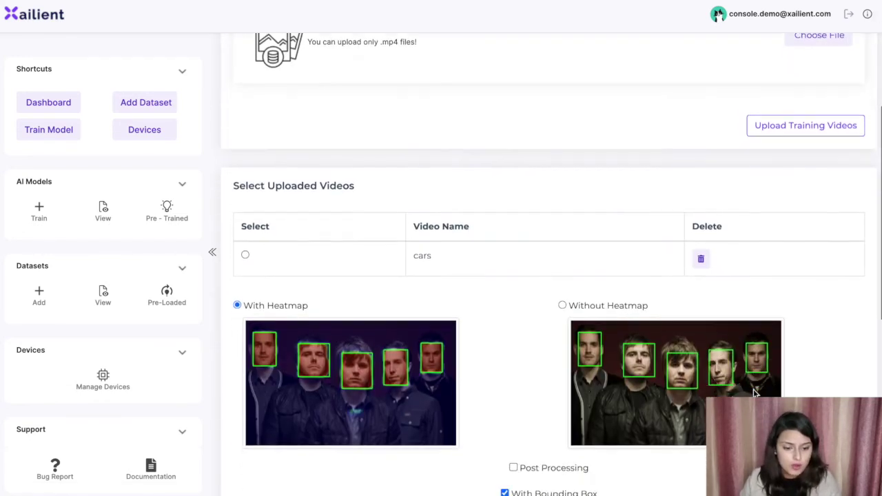
pyautogui.click(244, 180)
pyautogui.scroll(-1, 464, 296)
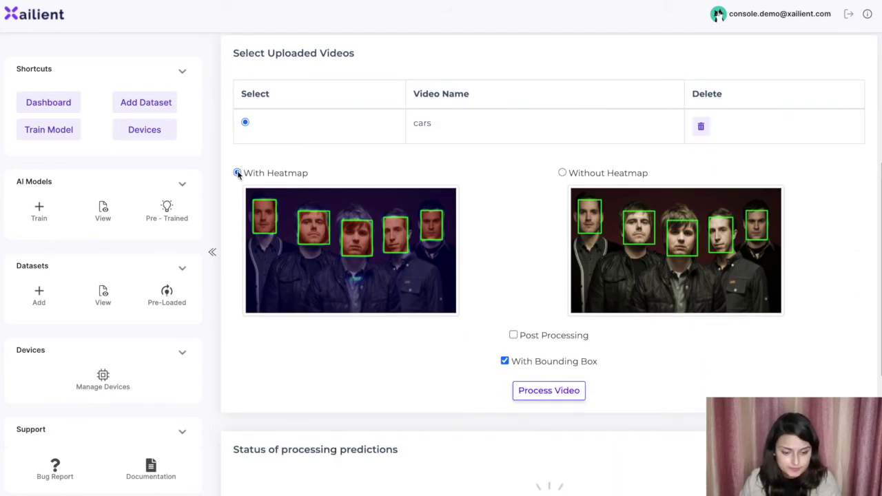
pyautogui.click(550, 390)
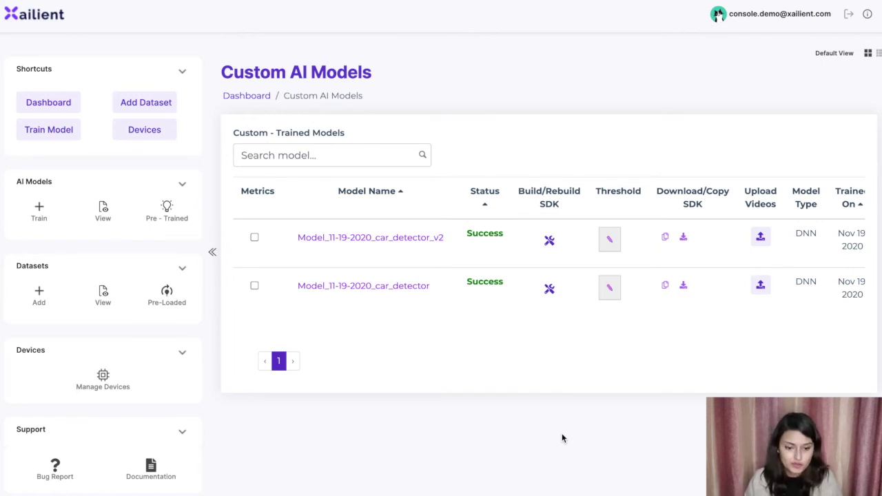
# Step: Build the ARM-32 SDK for Model_11-19-2020_car_detector_v2 and close the platform dialog
pyautogui.click(550, 240)
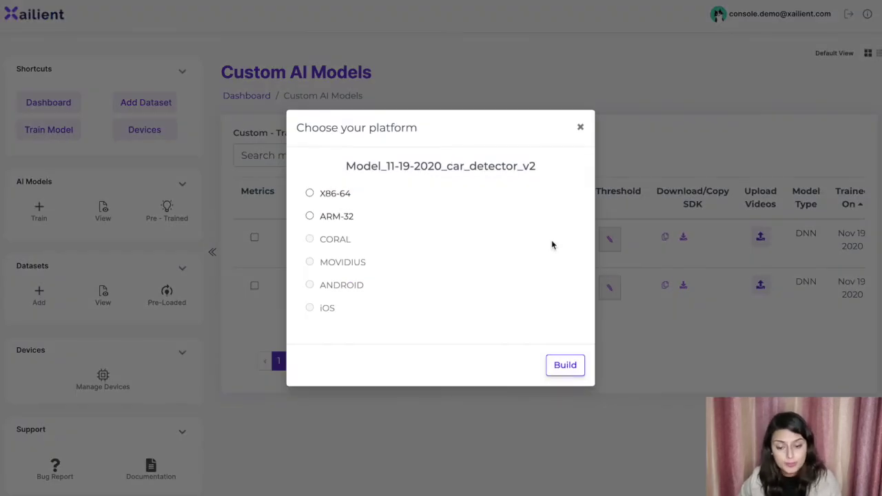
pyautogui.click(310, 216)
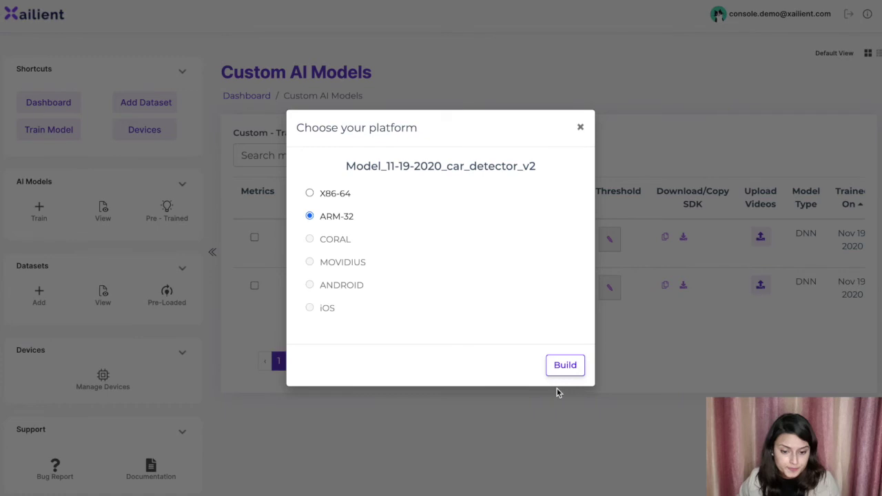
pyautogui.click(569, 364)
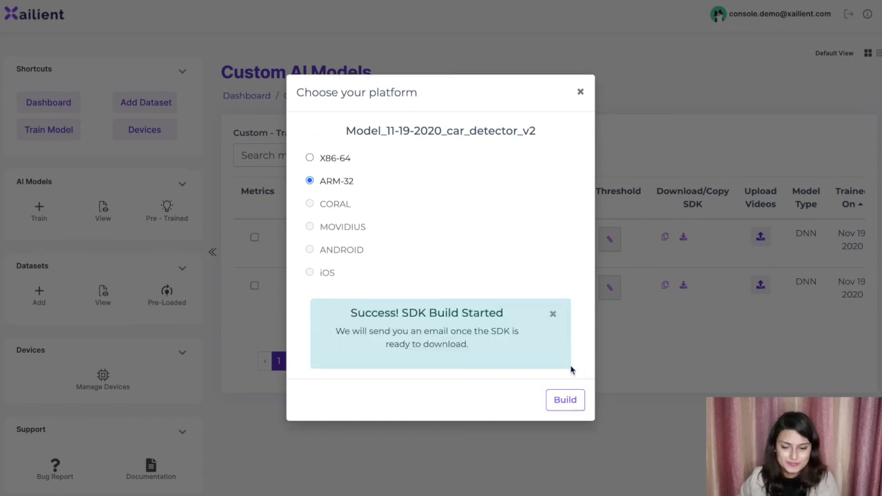
pyautogui.click(553, 315)
pyautogui.click(581, 128)
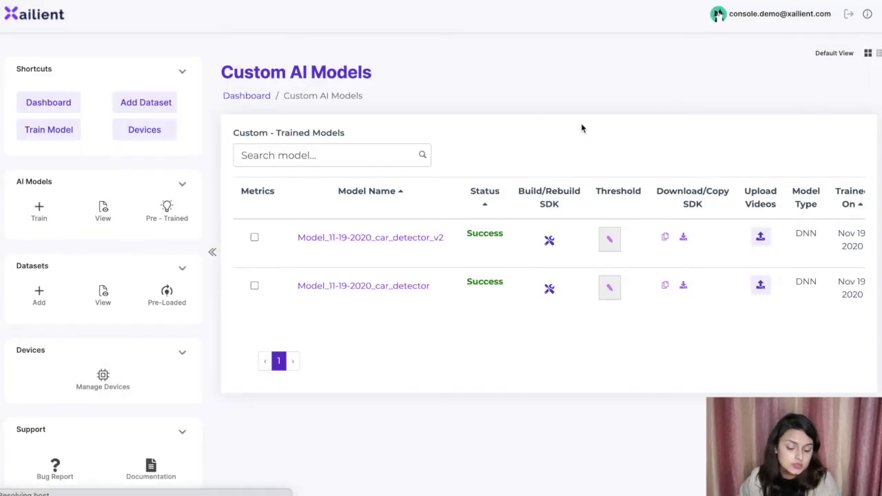
# Step: Copy the ARM32 (Python) SDK link of Model_11-19-2020_car_detector_v2 and install it with pip3 in the Raspberry Pi terminal, pasting the tokenized download link
pyautogui.click(104, 217)
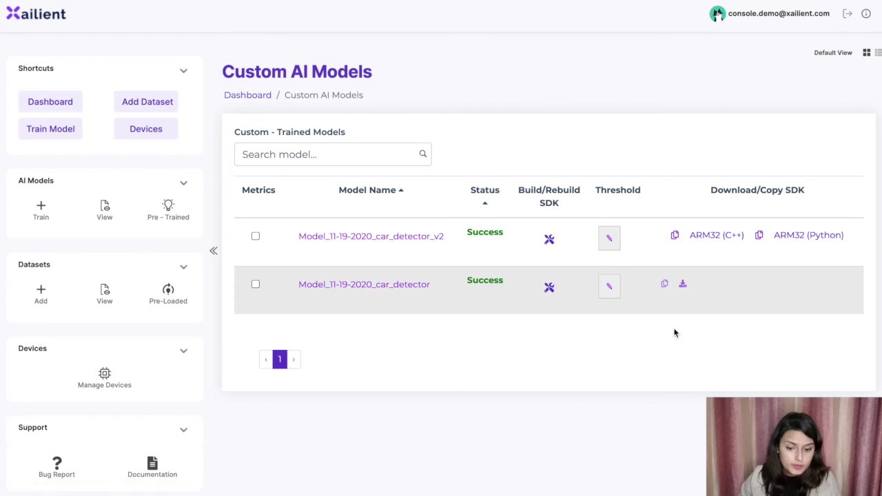
pyautogui.click(759, 236)
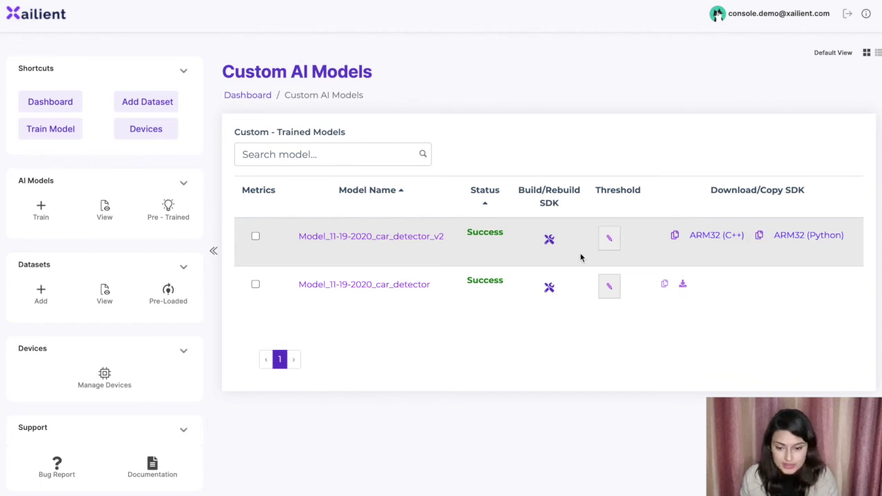
pyautogui.write('pip3 install')
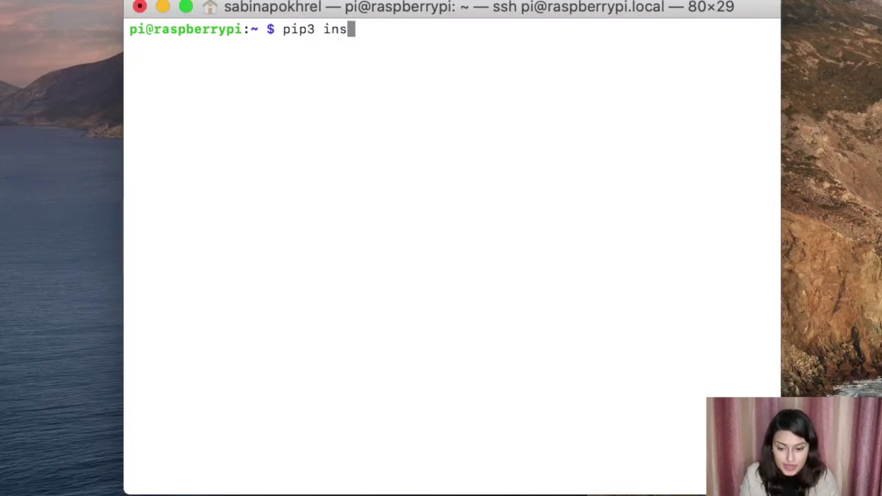
pyautogui.press('super+v')
pyautogui.press('Return')
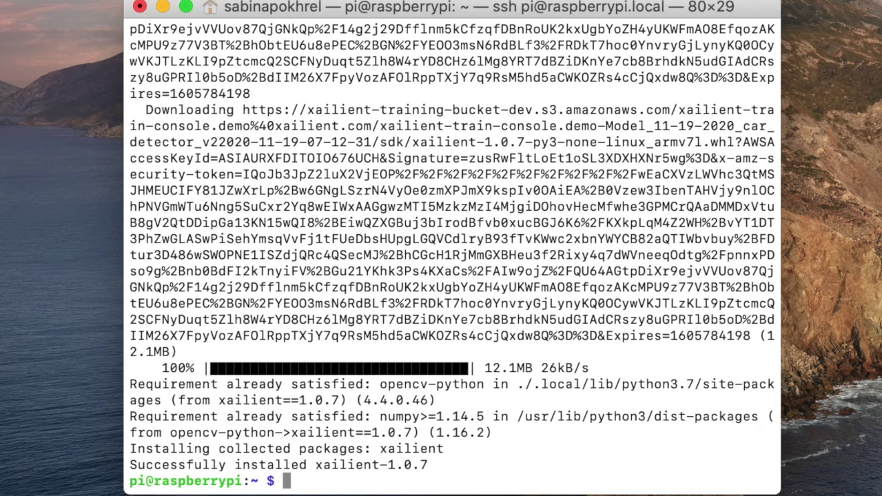
# Step: Clear the terminal and run /home/pi/.local/lib/python3.7/site-packages/xailient/scripts/xailient-install with sudo
pyautogui.hotkey('ctrl', 'l')
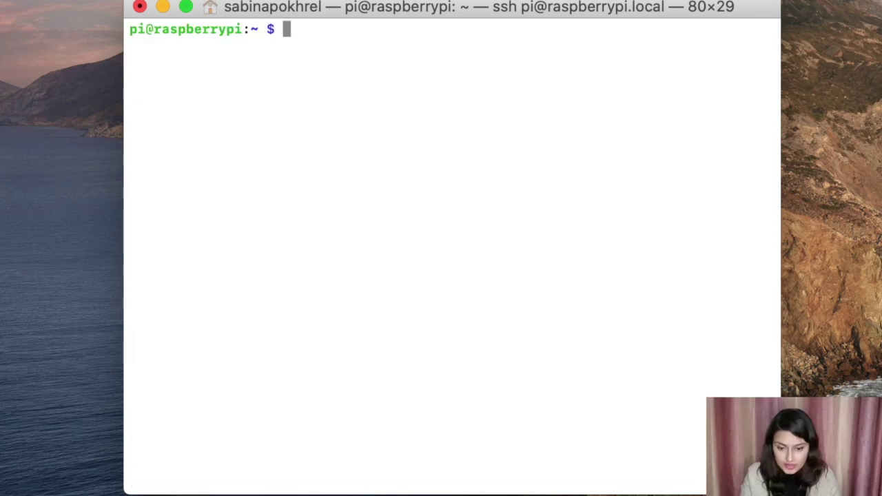
pyautogui.write('sudo /home/pi/.local/lib/python3.7/site-packages/xailient/')
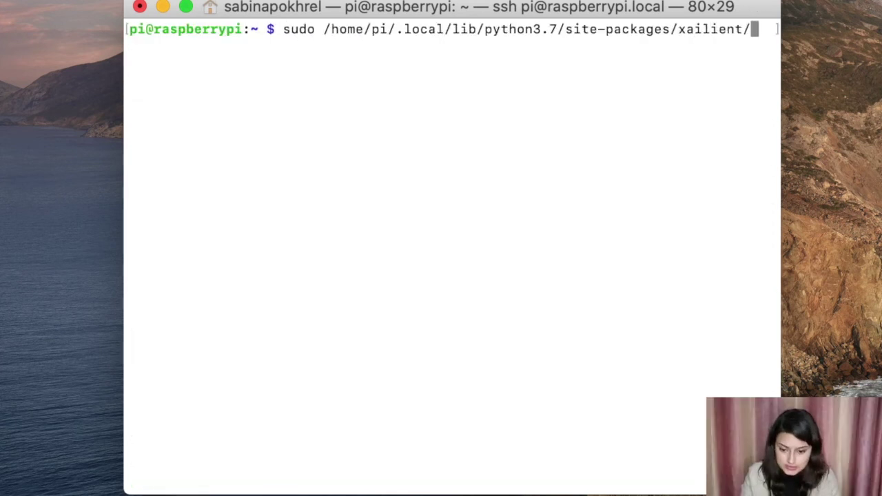
pyautogui.write('scripts/xailient-install')
pyautogui.press('Return')
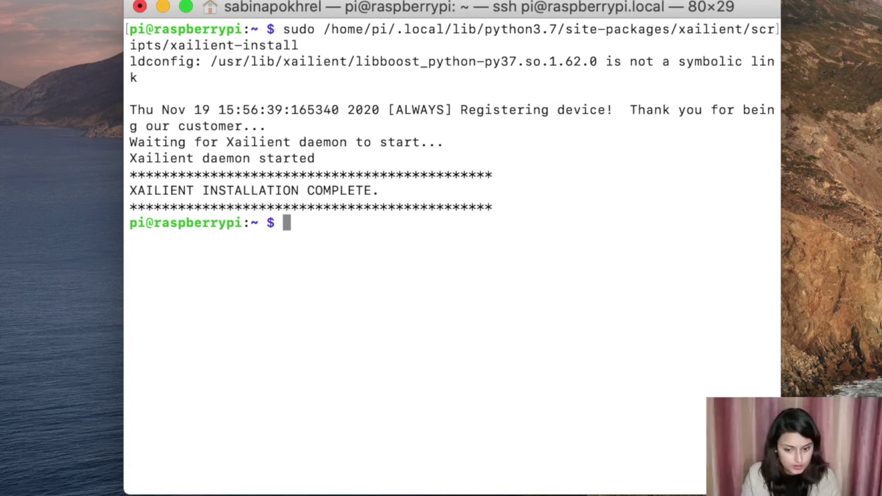
# Step: Run /home/pi/.local/lib/python3.7/site-packages/xailient/samples/basic_sample.py with python3.7, then clear the terminal
pyautogui.write('python3.7')
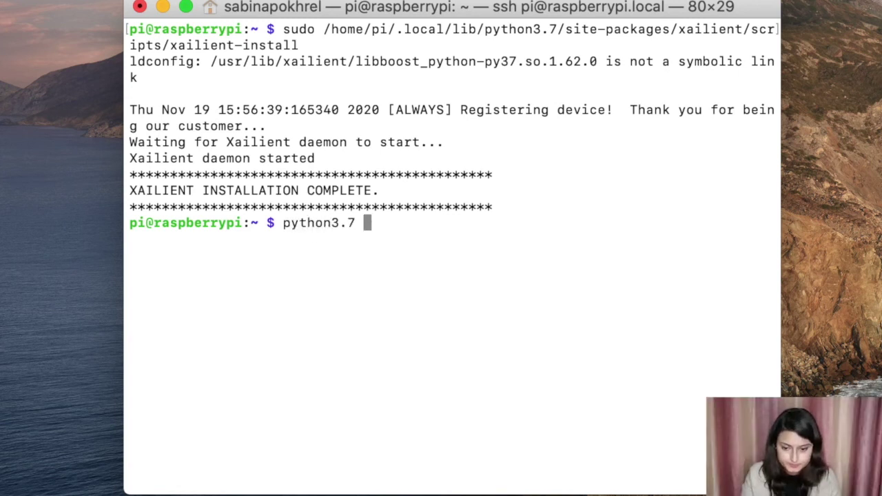
pyautogui.press('super+v')
pyautogui.write('/xailient/s')
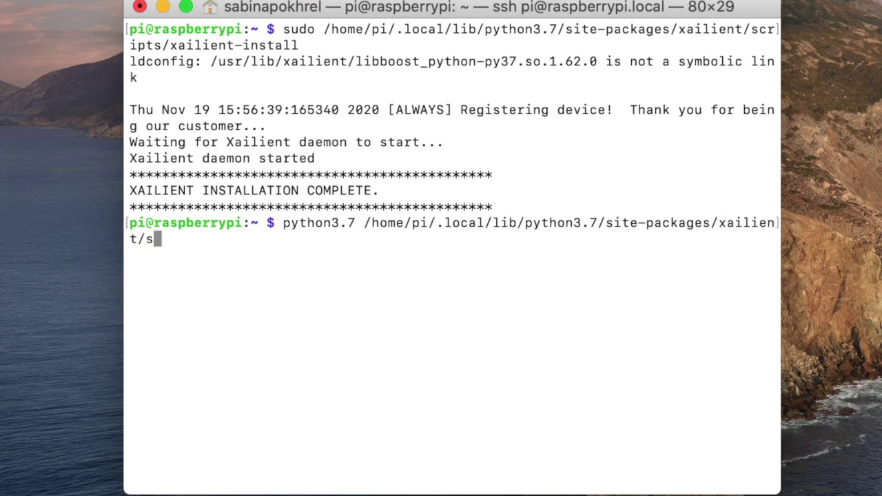
pyautogui.write('amples/basic_sample.py')
pyautogui.press('Return')
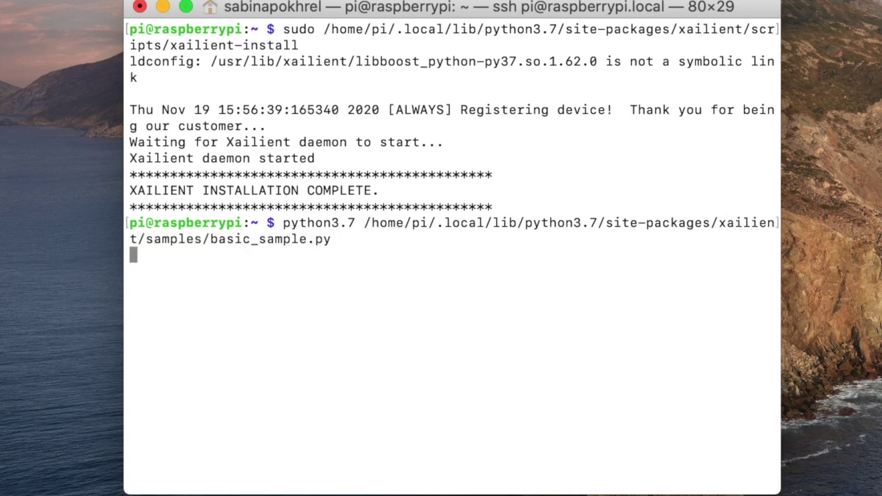
pyautogui.write('clear')
pyautogui.press('Return')
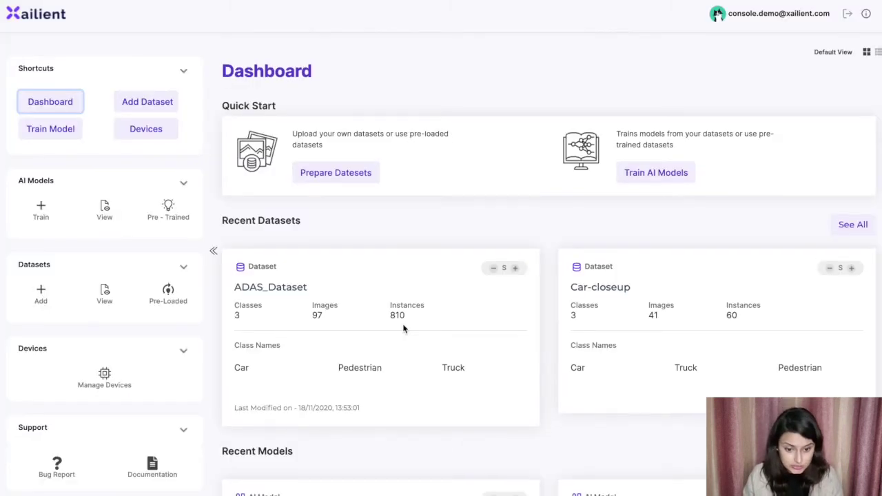
# Step: Switch to the Xailient Console dashboard, review the recent models and registered device, and open the device monitoring list
pyautogui.scroll(-2, 403, 330)
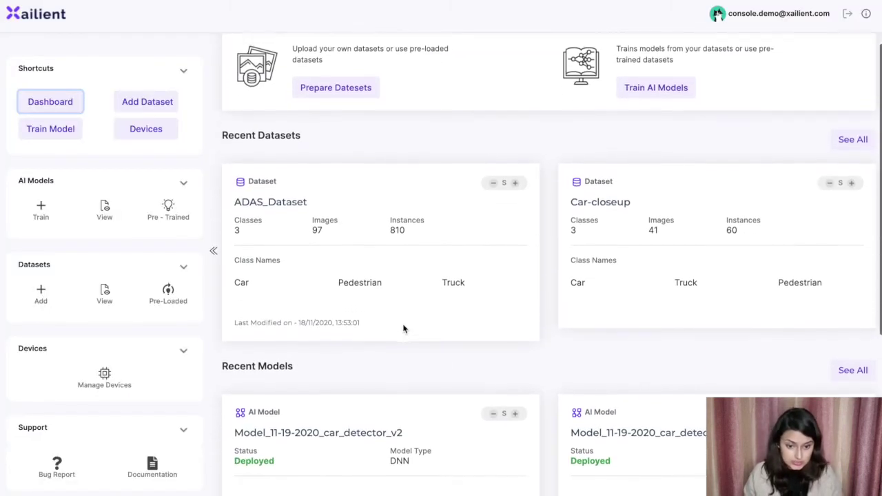
pyautogui.scroll(-3, 403, 330)
pyautogui.scroll(-2, 403, 329)
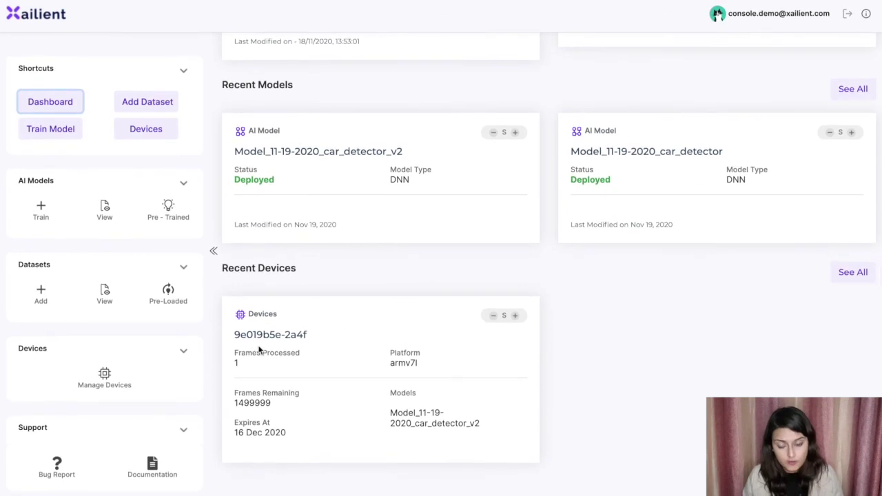
pyautogui.scroll(1, 348, 377)
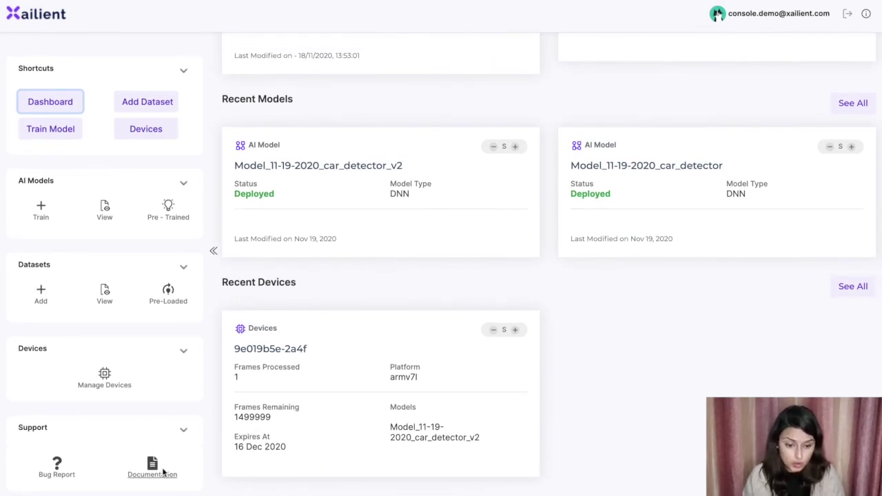
pyautogui.click(103, 385)
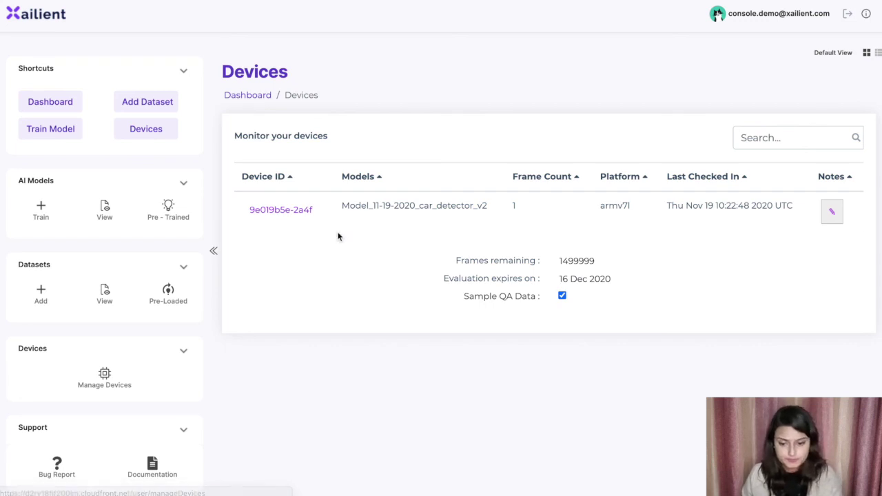
# Step: Build the ARM-32 SDK for the pre-trained model Xailient_Pre_Trained_Face_Detector_Short_Range
pyautogui.click(168, 217)
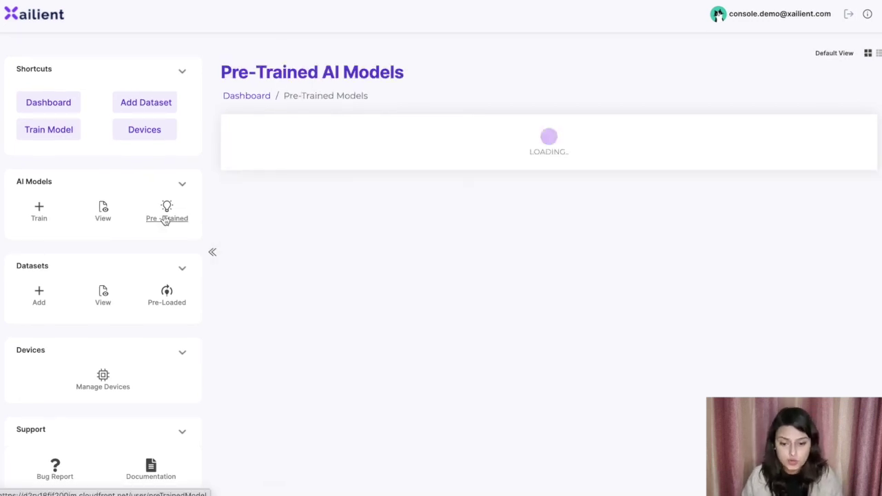
pyautogui.click(520, 221)
pyautogui.click(310, 215)
pyautogui.click(570, 366)
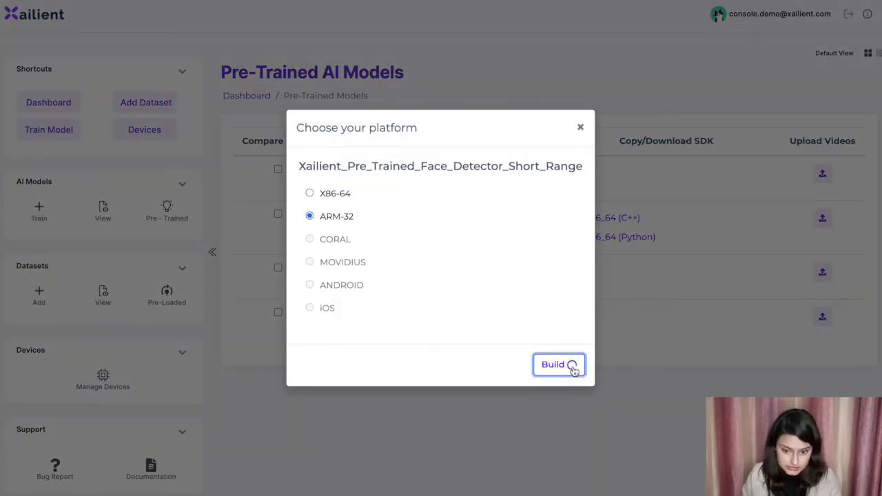
pyautogui.click(553, 314)
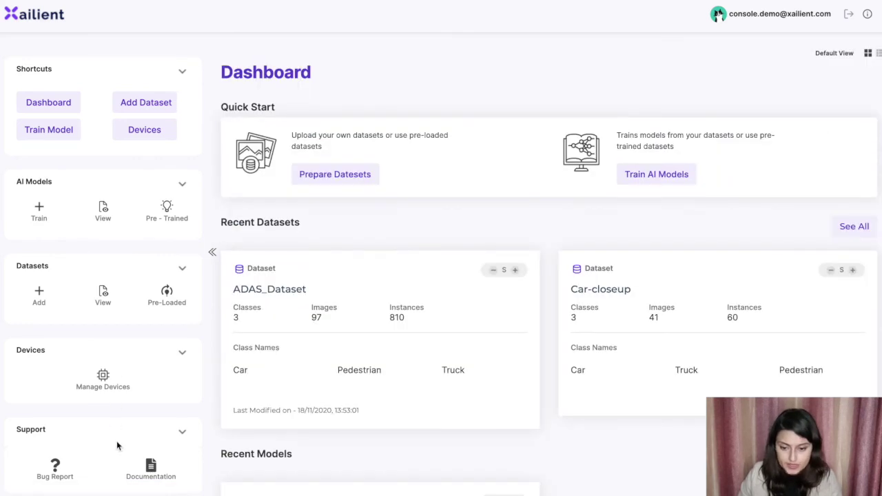
# Step: Fill in a bug report with the topic Manage Datasets and the error description "Cannot upload my dataset."
pyautogui.scroll(-2, 118, 446)
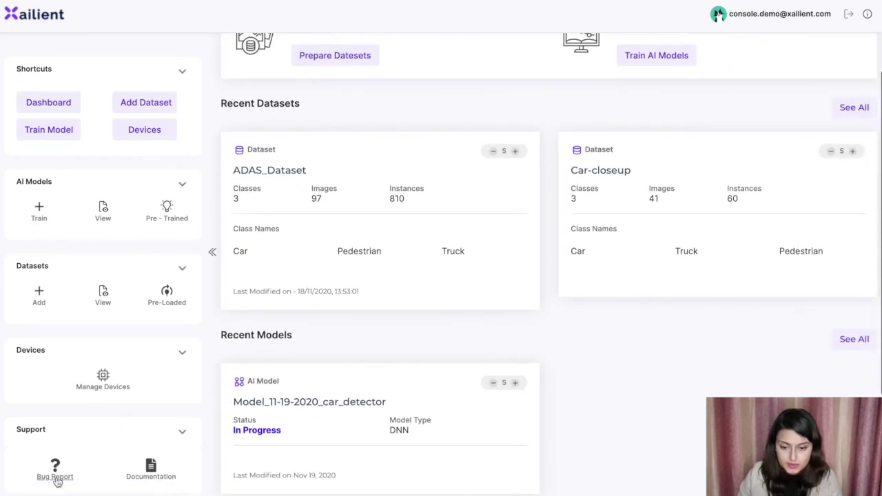
pyautogui.click(58, 472)
pyautogui.click(289, 176)
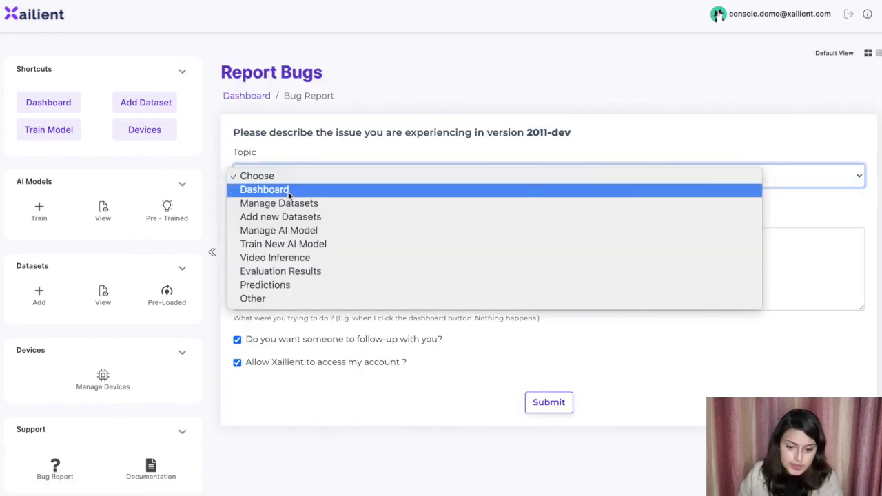
pyautogui.click(309, 203)
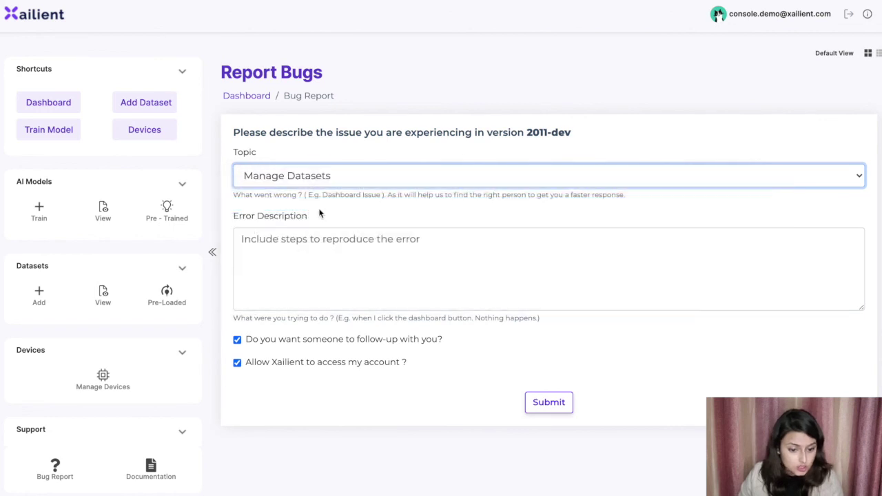
pyautogui.click(323, 253)
pyautogui.write('Cannot upload ')
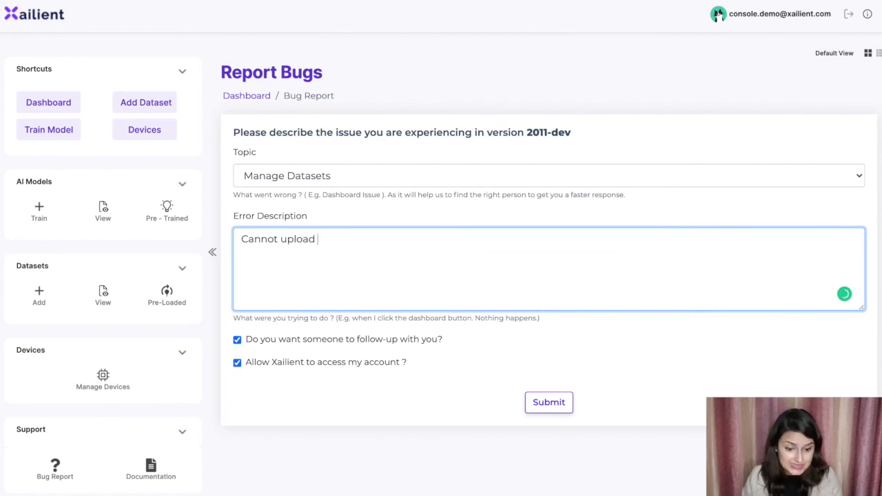
pyautogui.write('my dataset.')
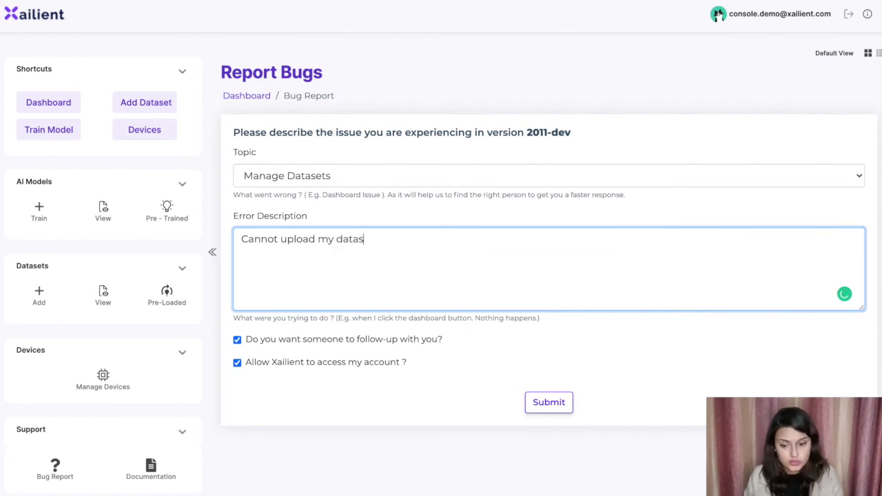